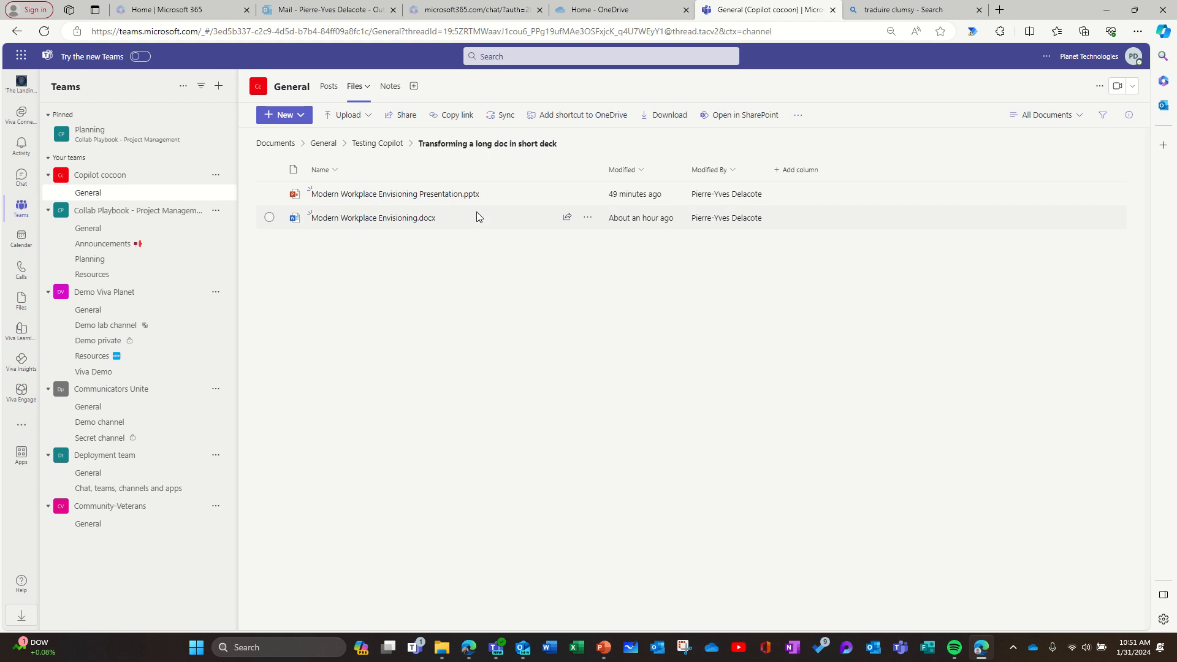
Step: Create a new PowerPoint presentation named "Teams for C-suite" in the channel's current folder
left_click(281, 116)
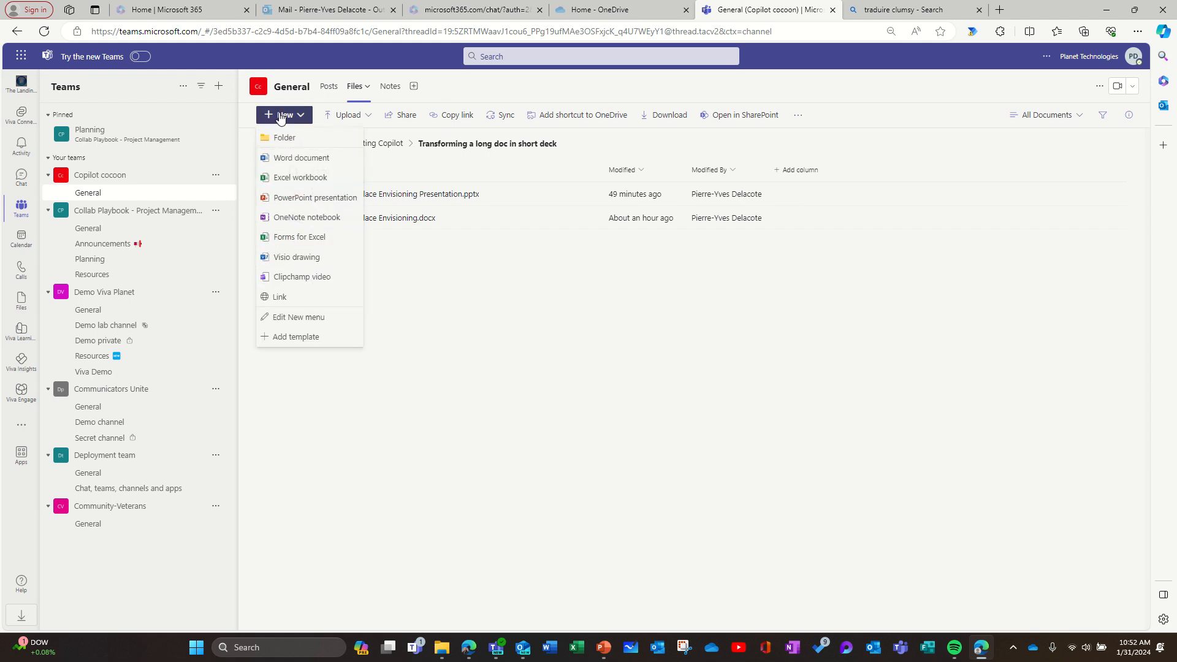
left_click(308, 197)
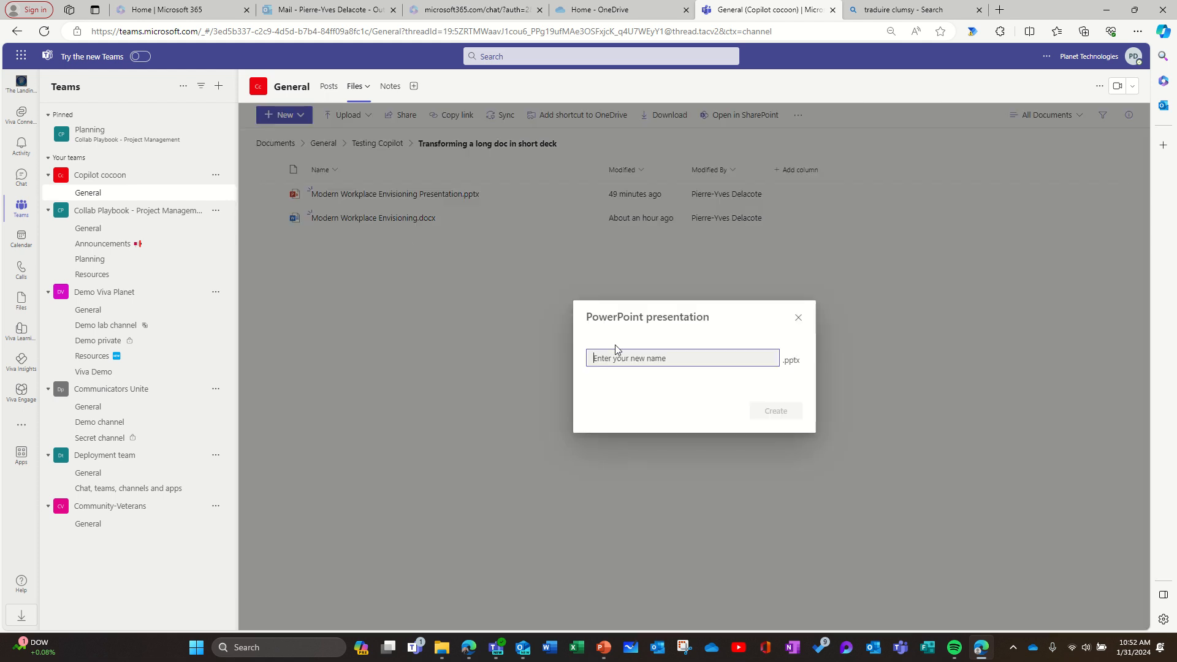
type("Teams")
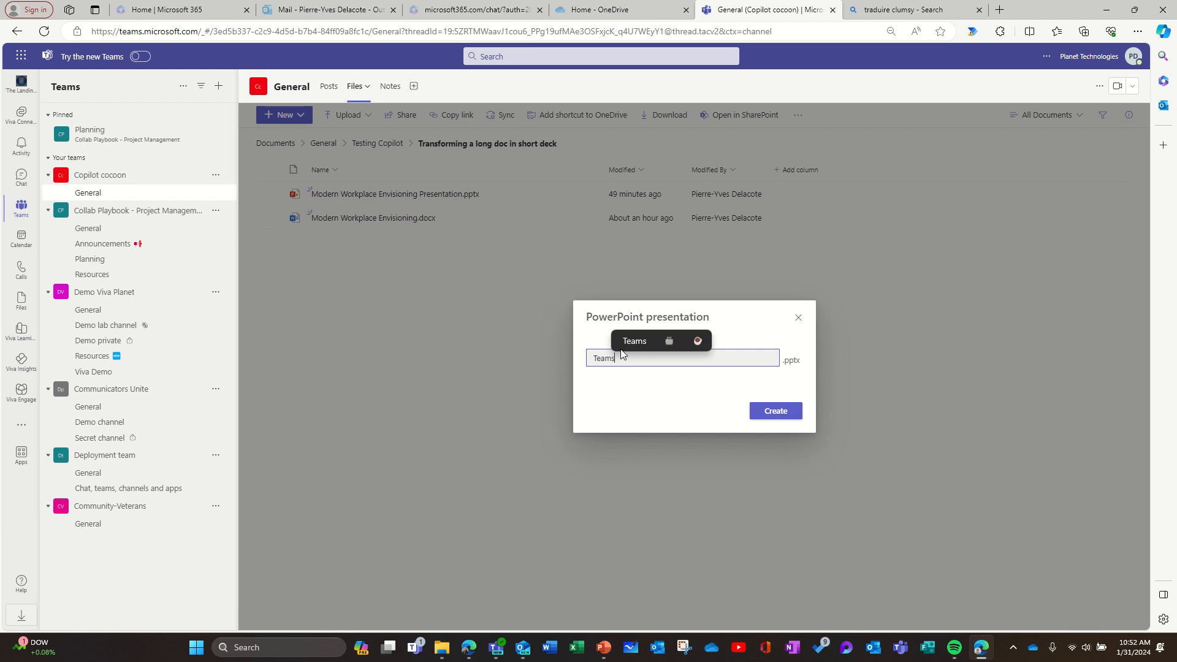
type(" for ")
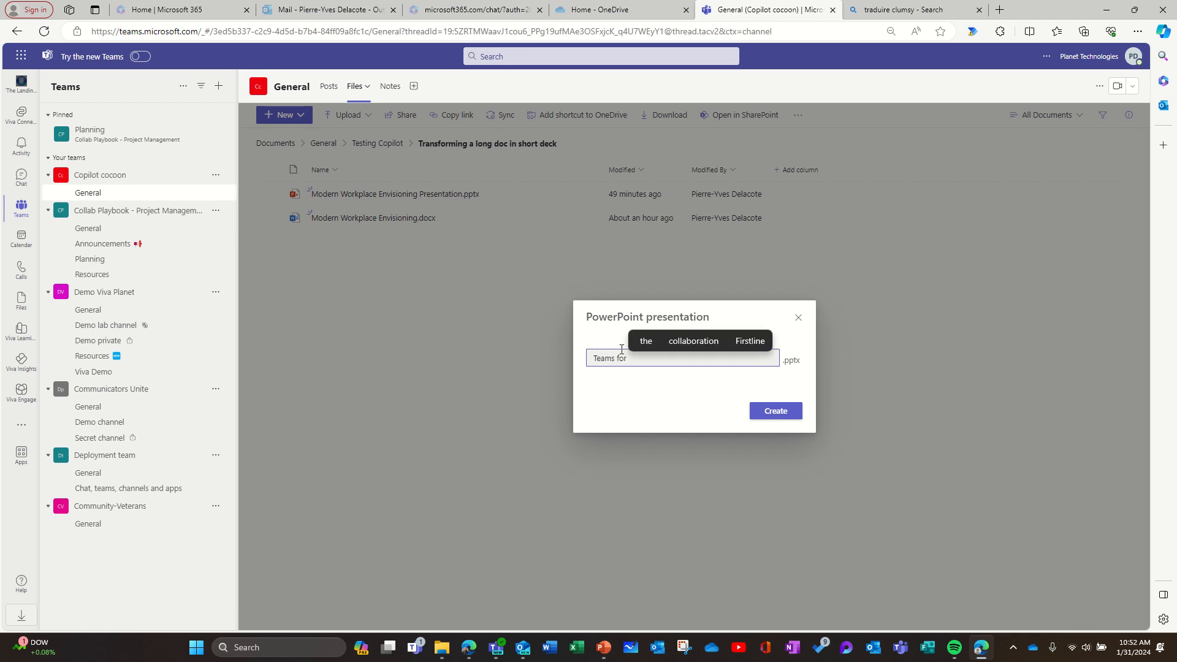
type("C-suite")
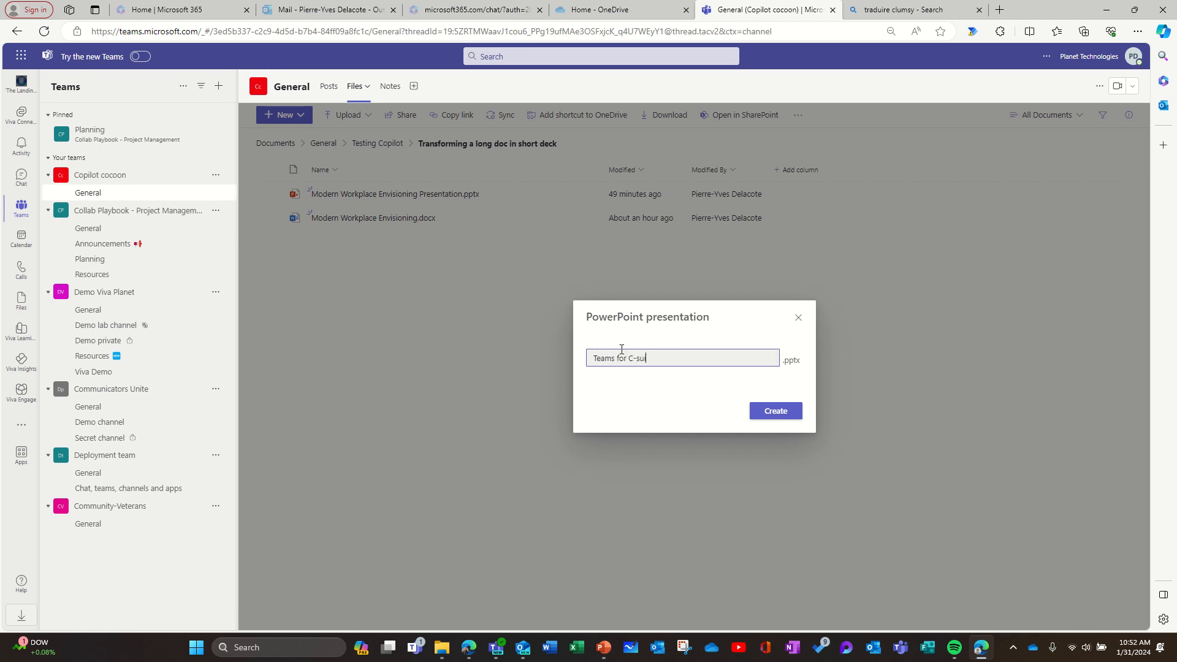
left_click(770, 420)
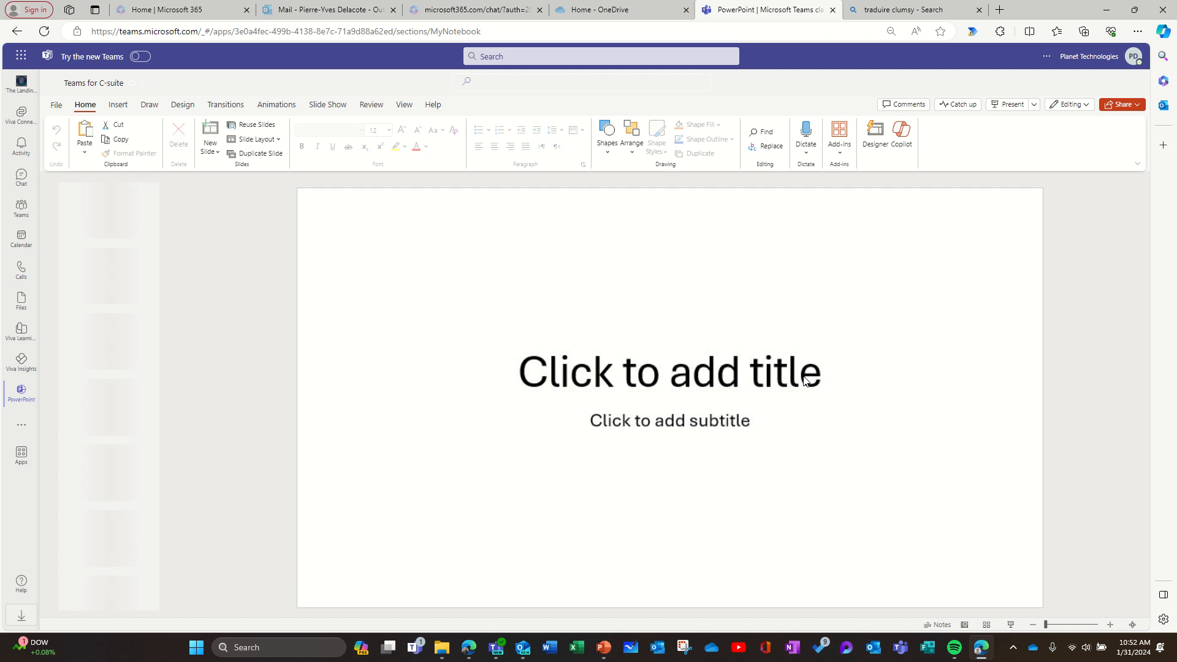
Step: Draft a Copilot prompt reading "Create a presentation for C-suite explaining the benefits of Microsoft Teams in 20 slides."
left_click(905, 141)
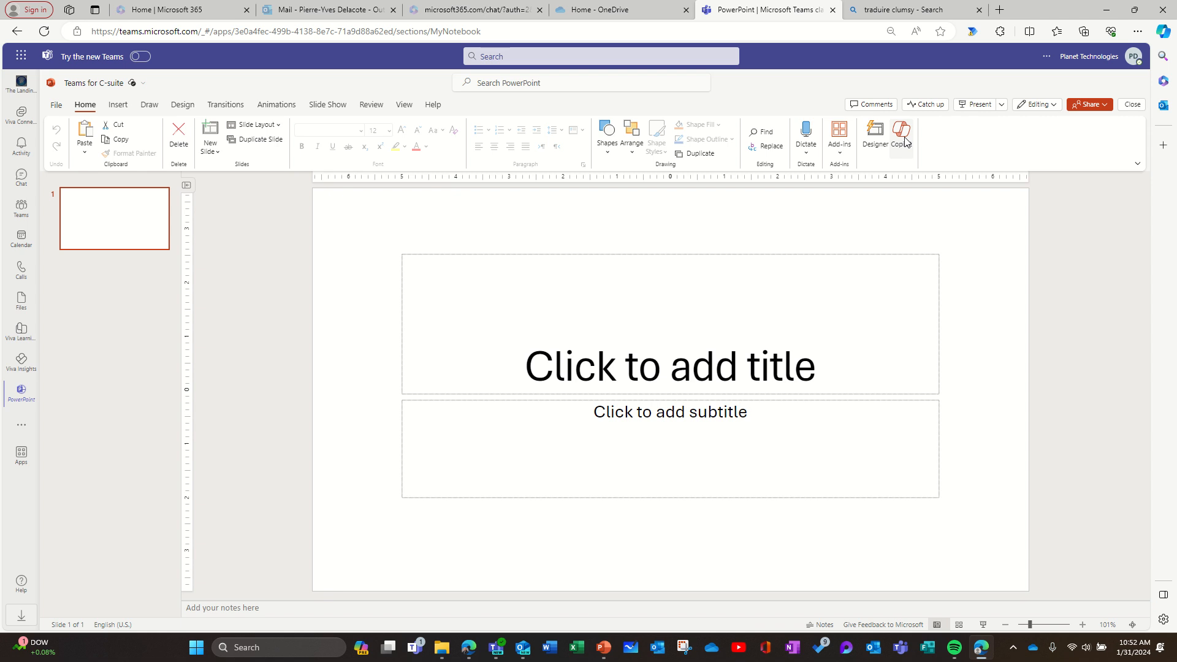
left_click(905, 141)
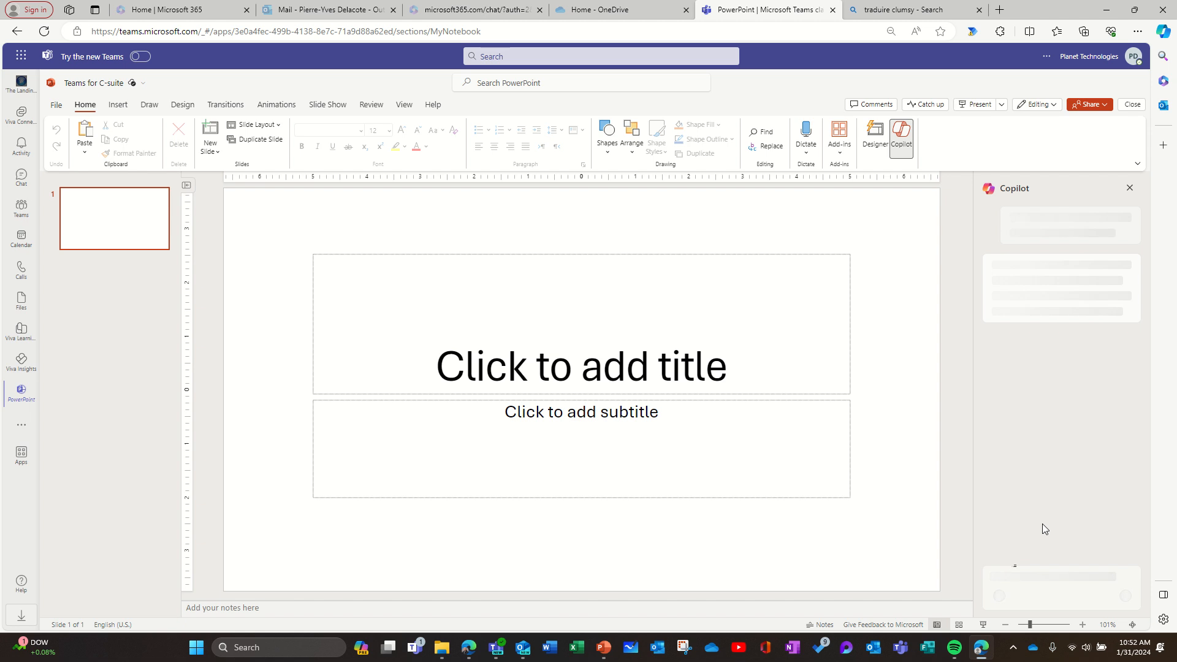
left_click(1055, 284)
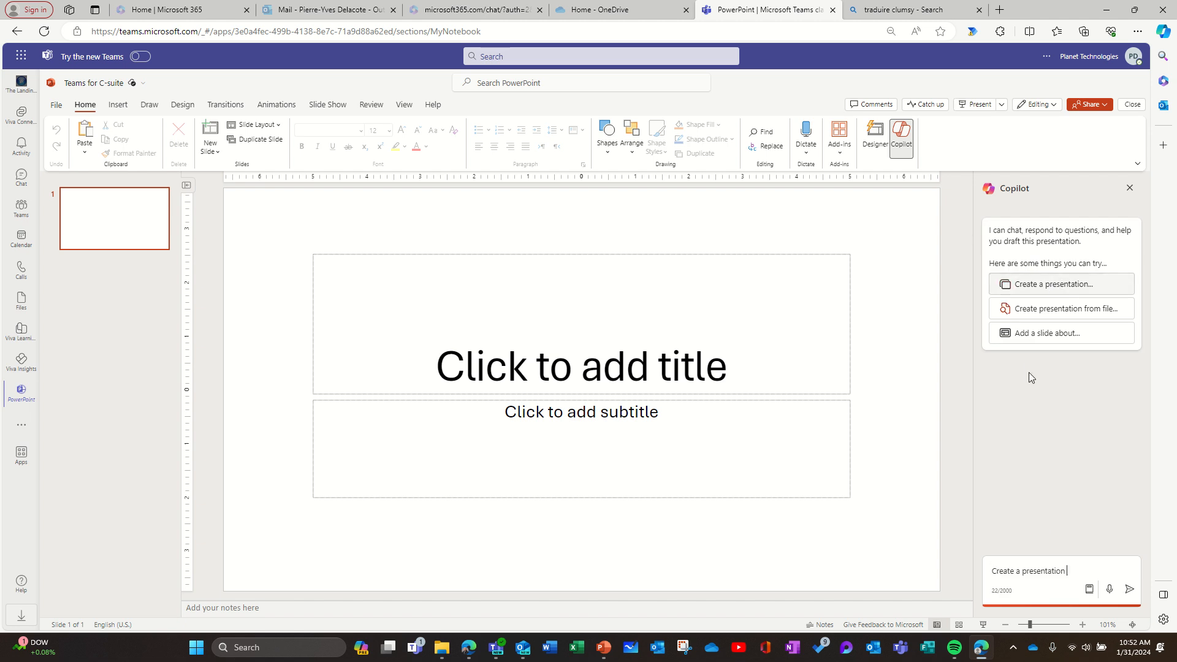
type("f")
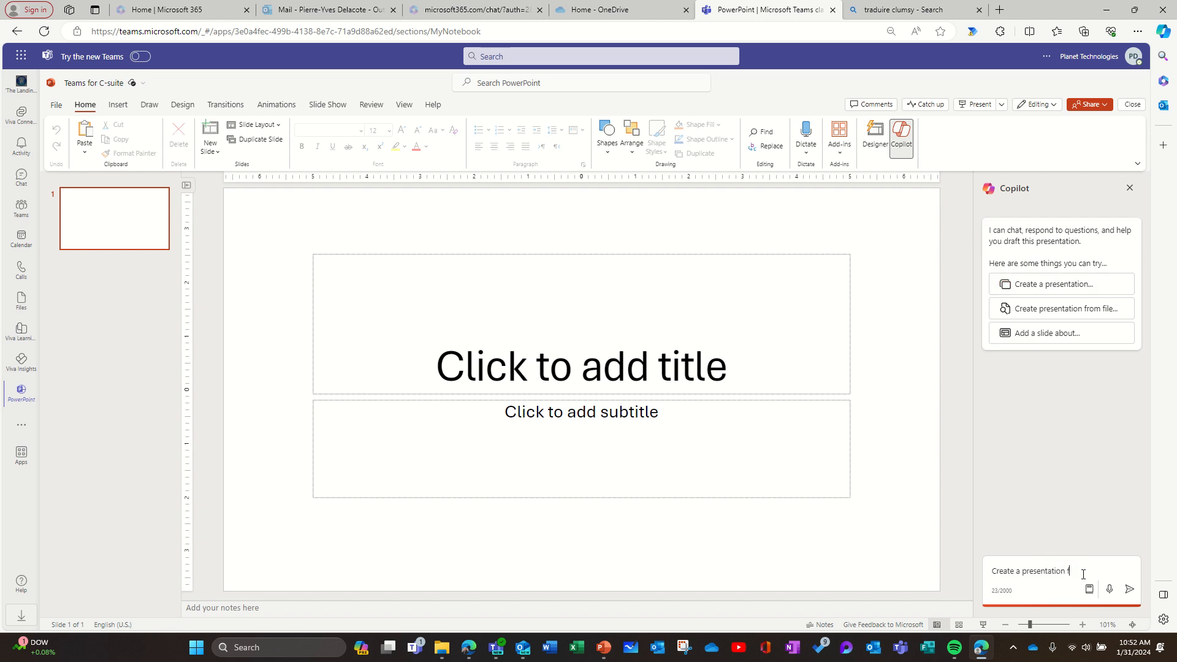
type("or C-suite e")
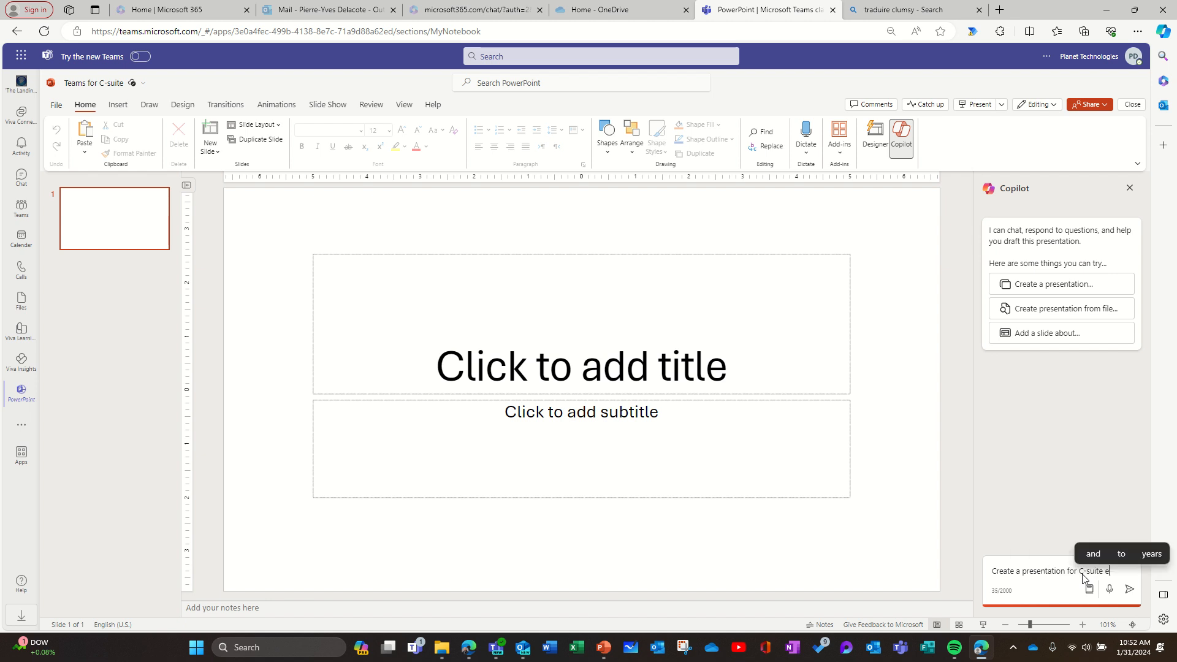
type("xplaining")
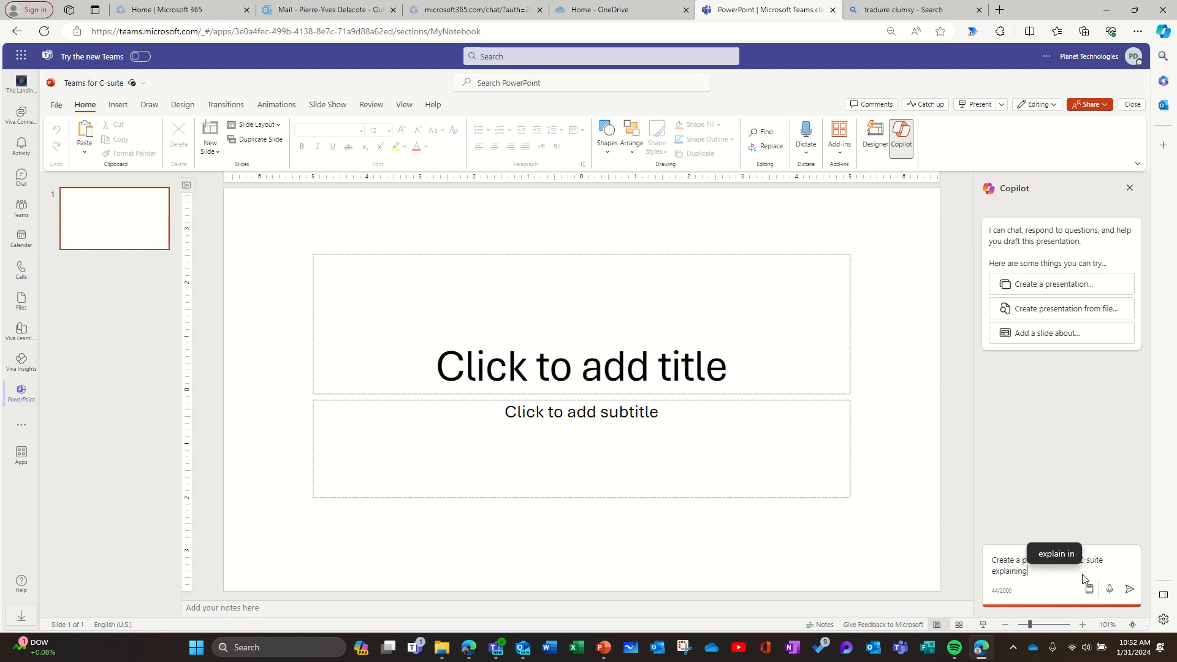
type(" the benefi")
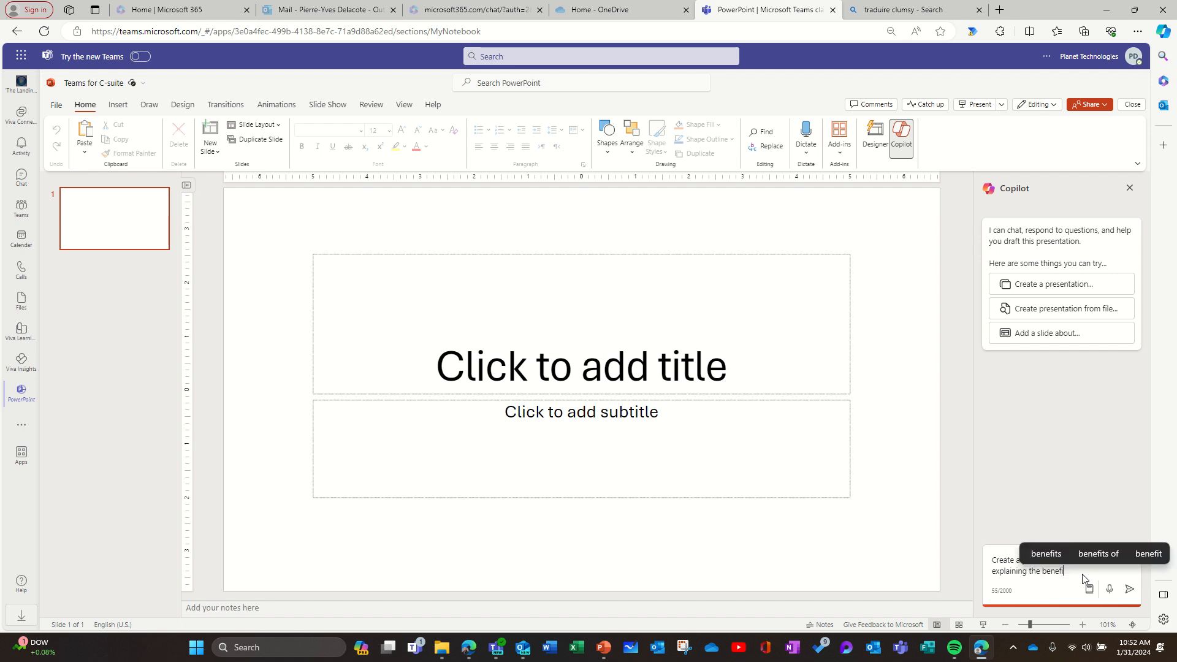
type("ts of Mi")
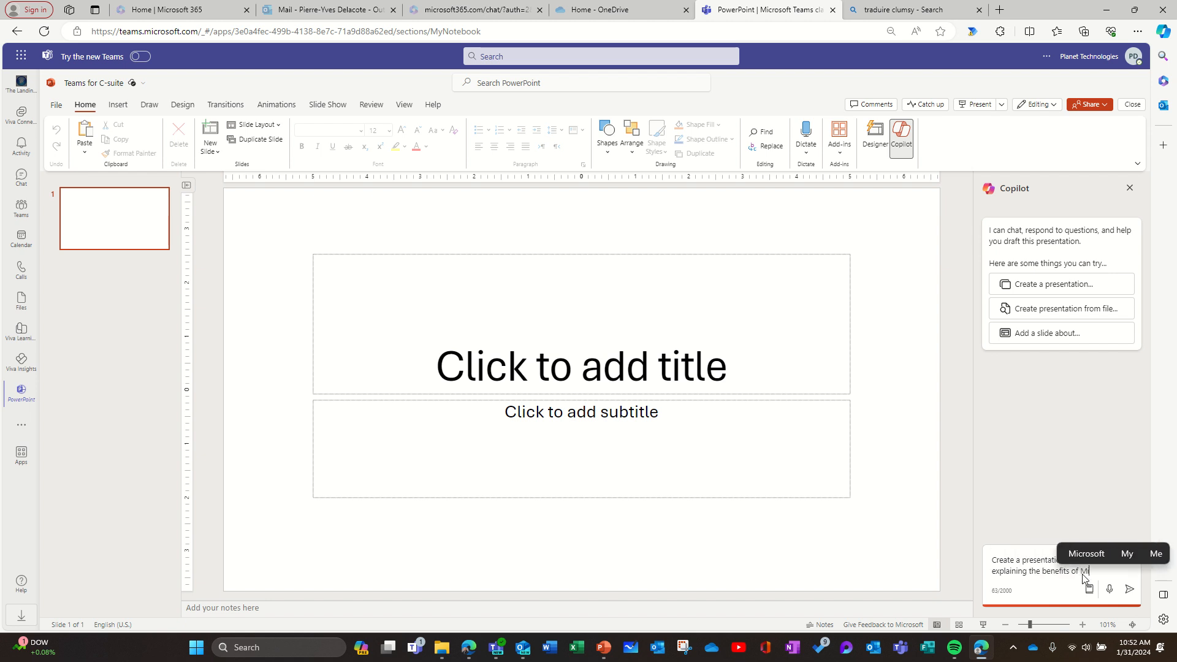
type("crosoft ")
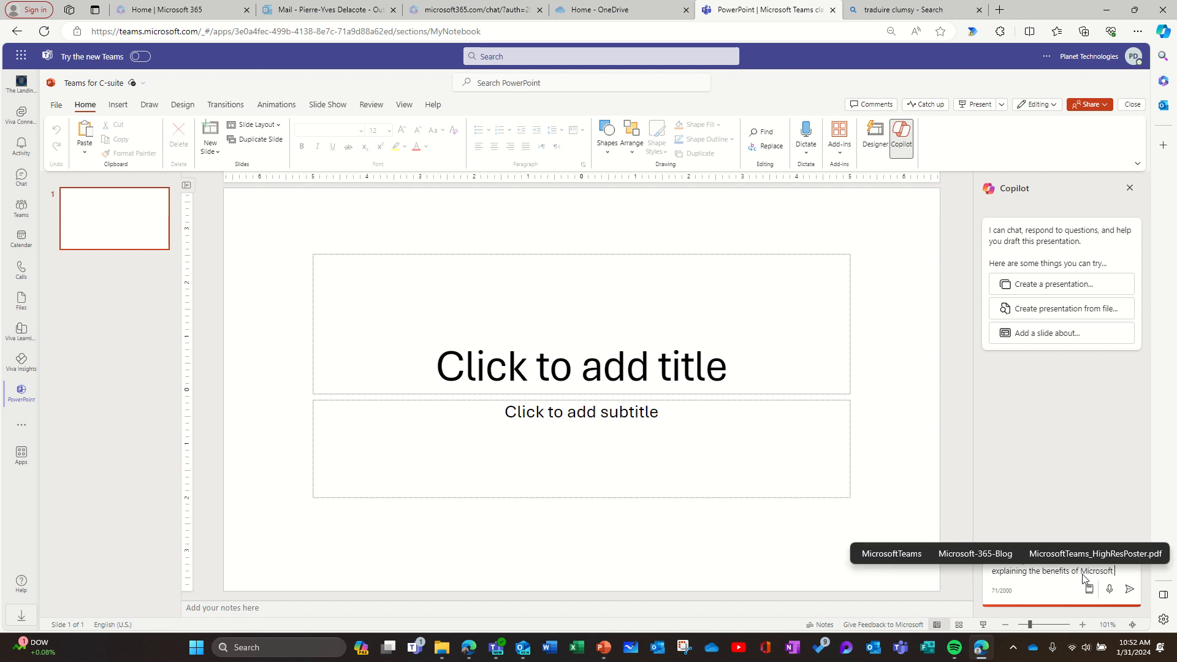
type("Teams")
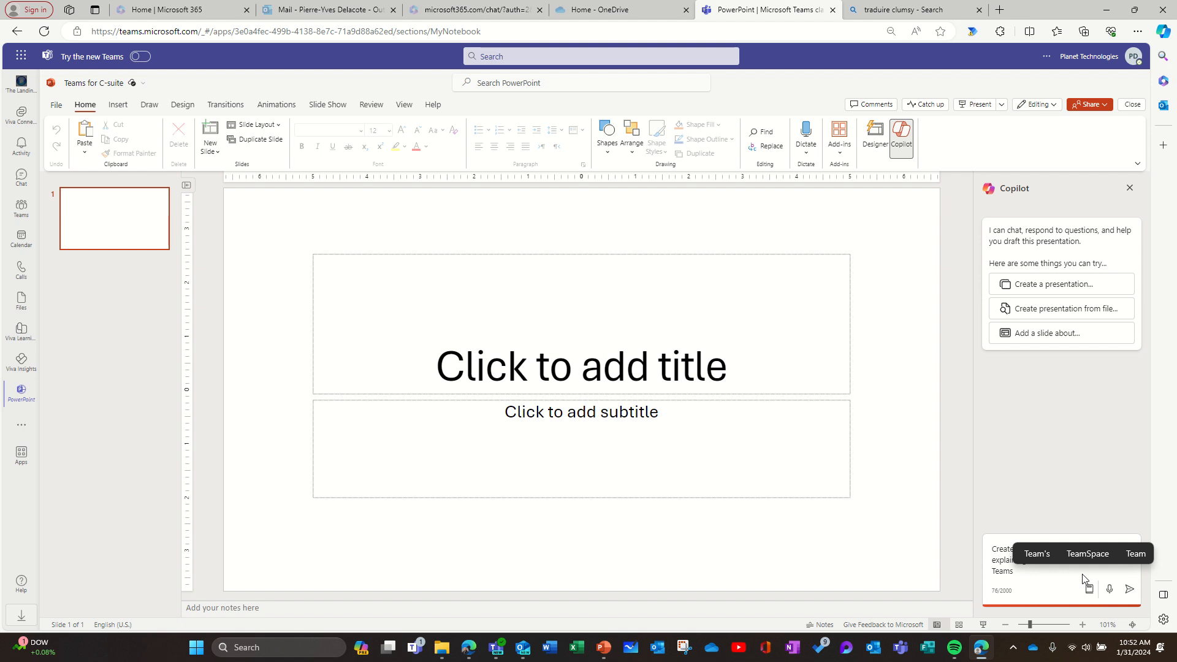
type(" i")
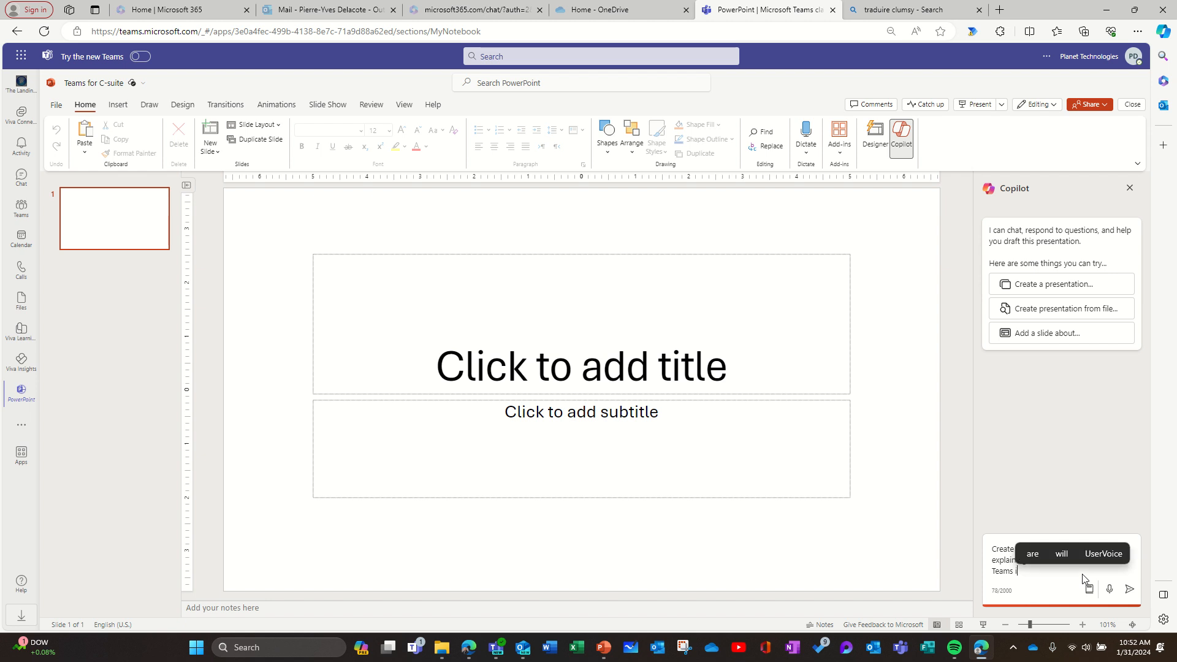
type("n 20 slid")
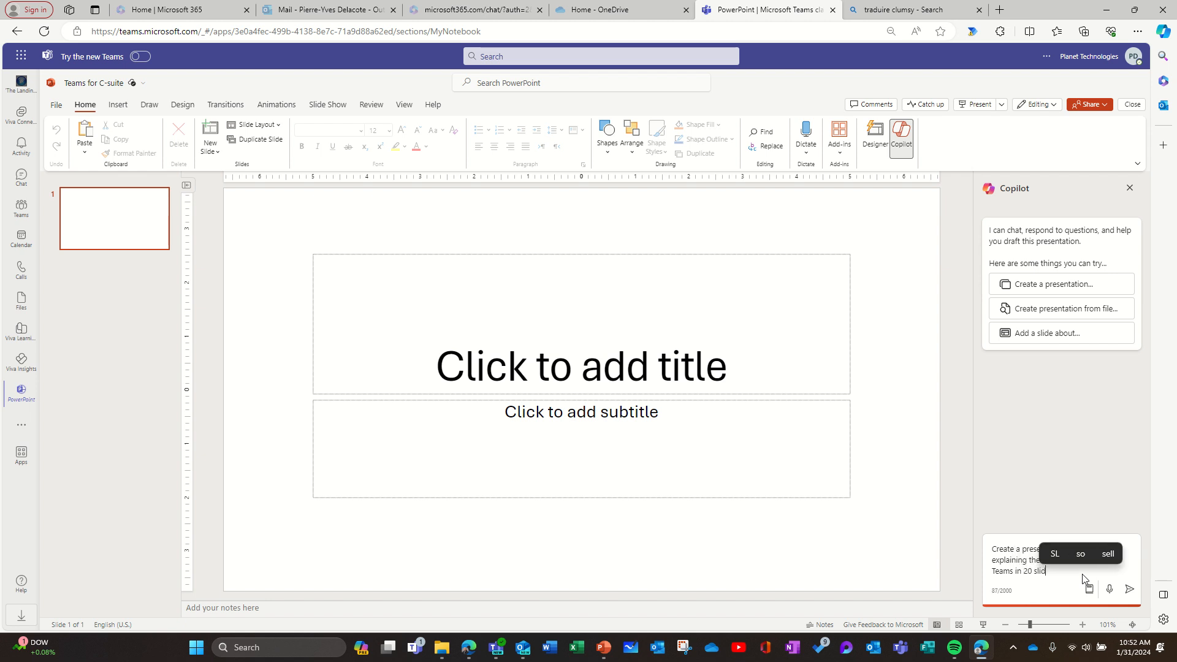
type("es.")
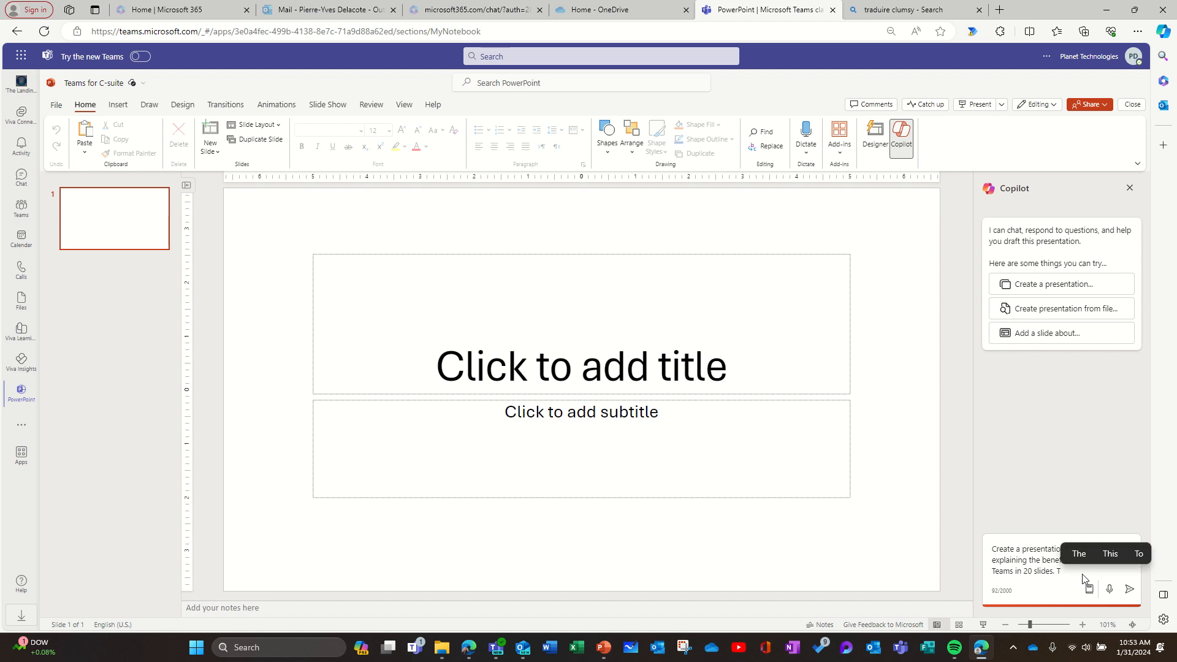
Step: Add the sentence "The company is in healthcare." to the end of the Copilot prompt
type(" The compa")
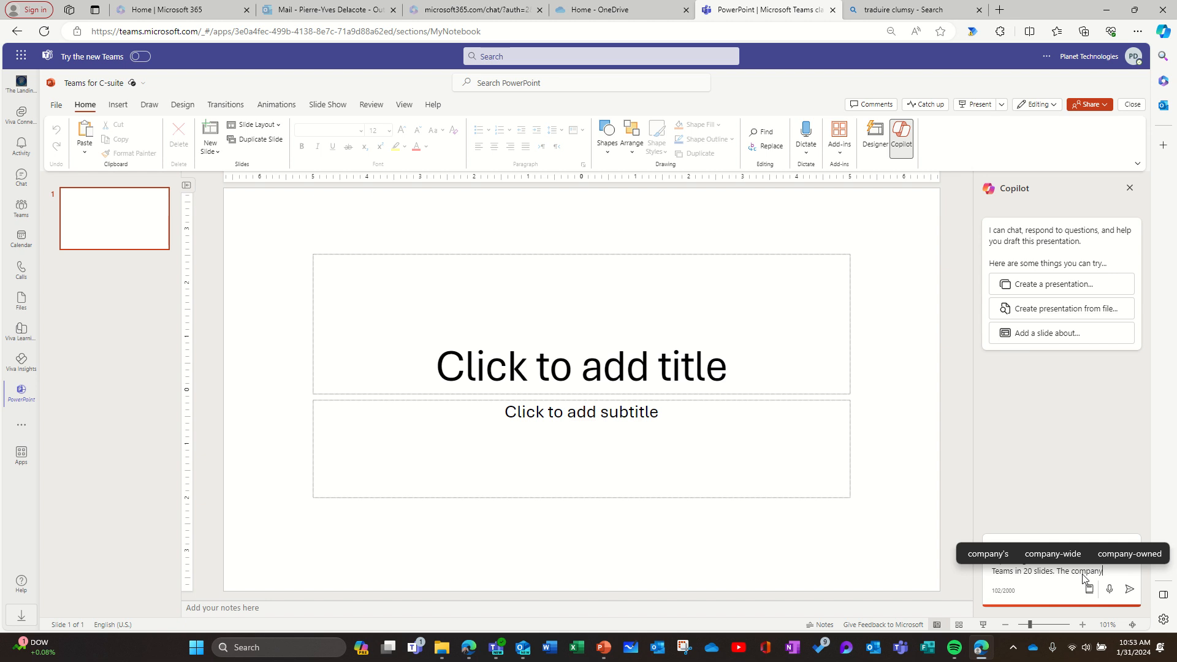
type("ny is")
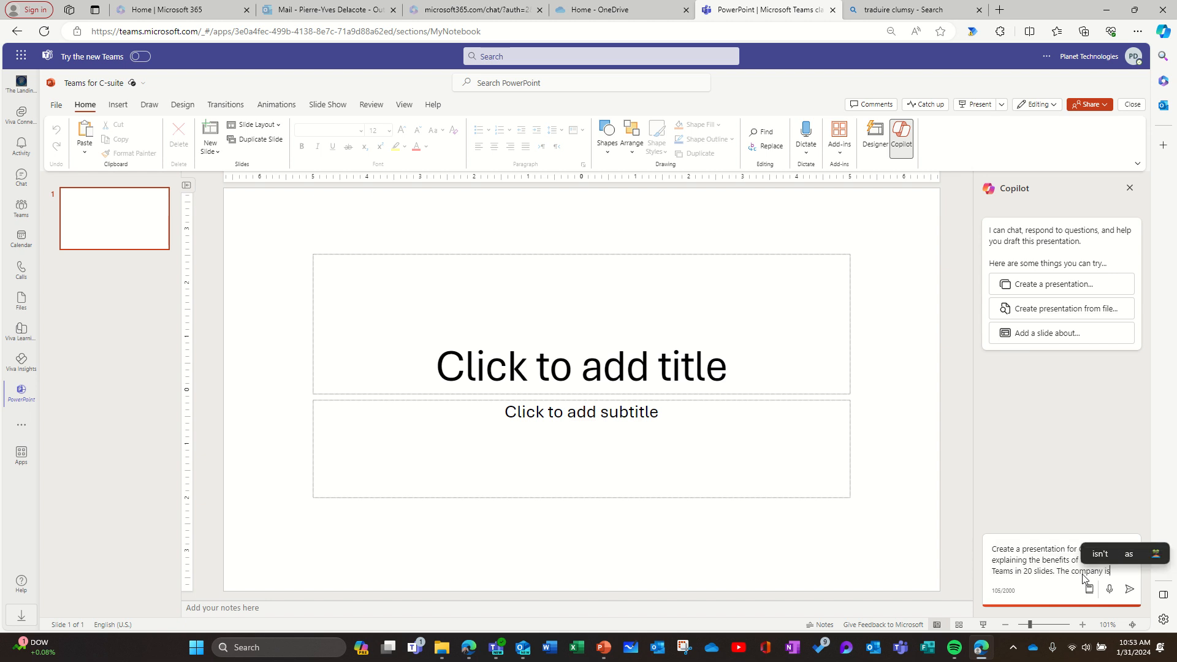
type(" in")
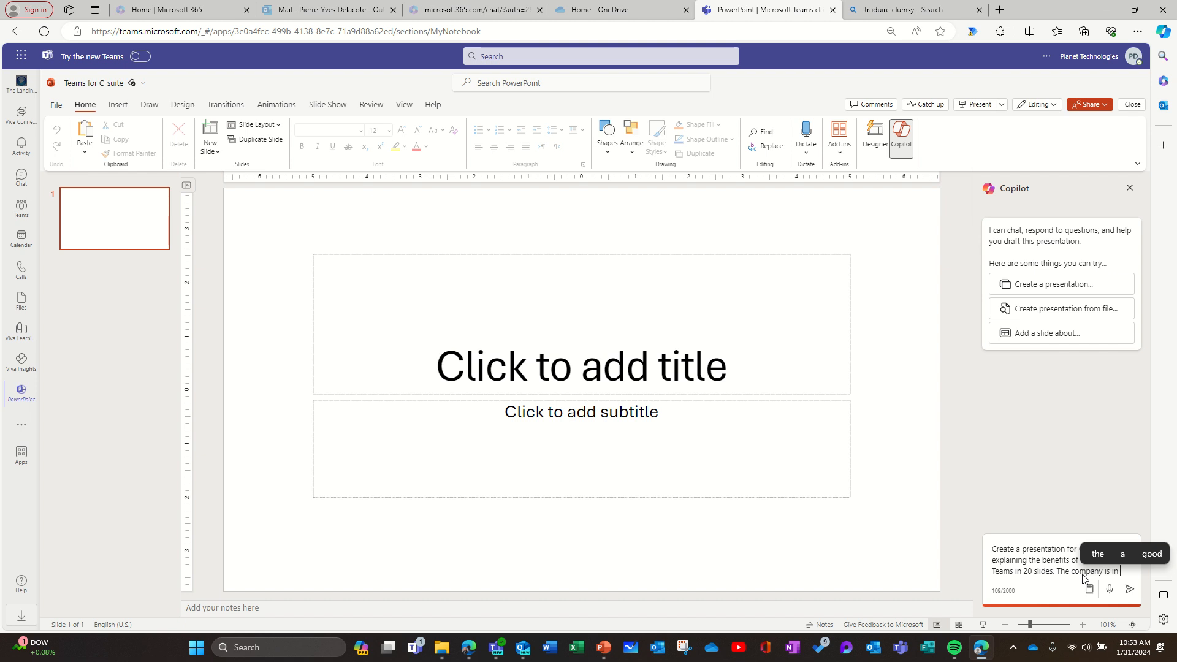
type(" health")
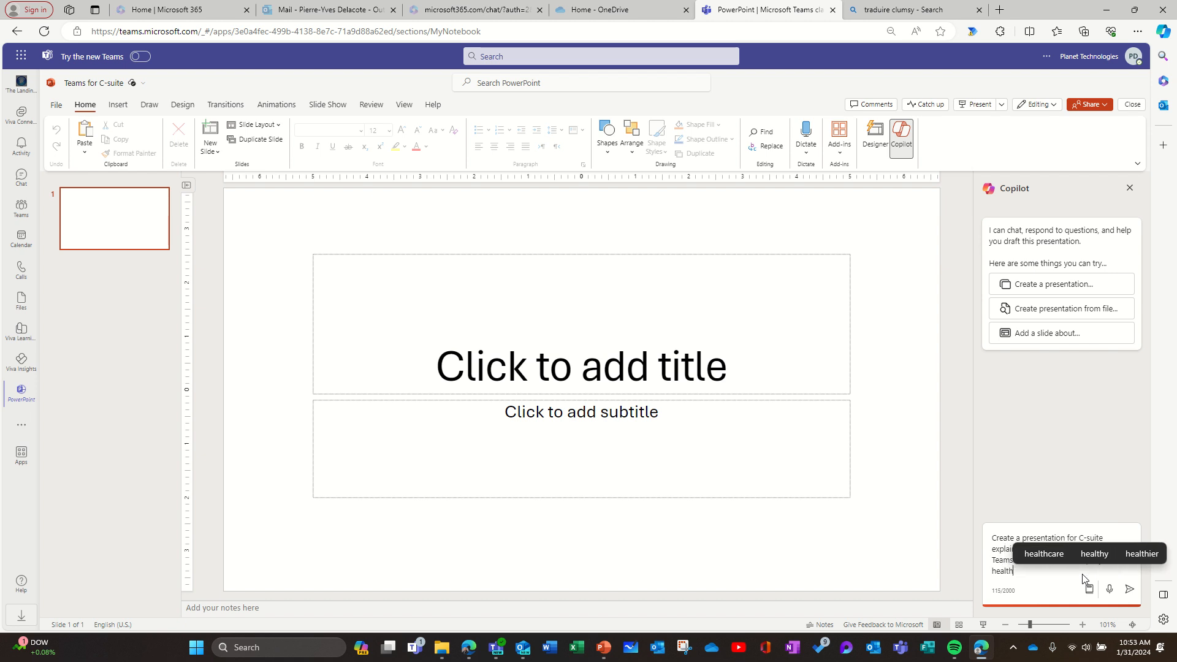
type("care")
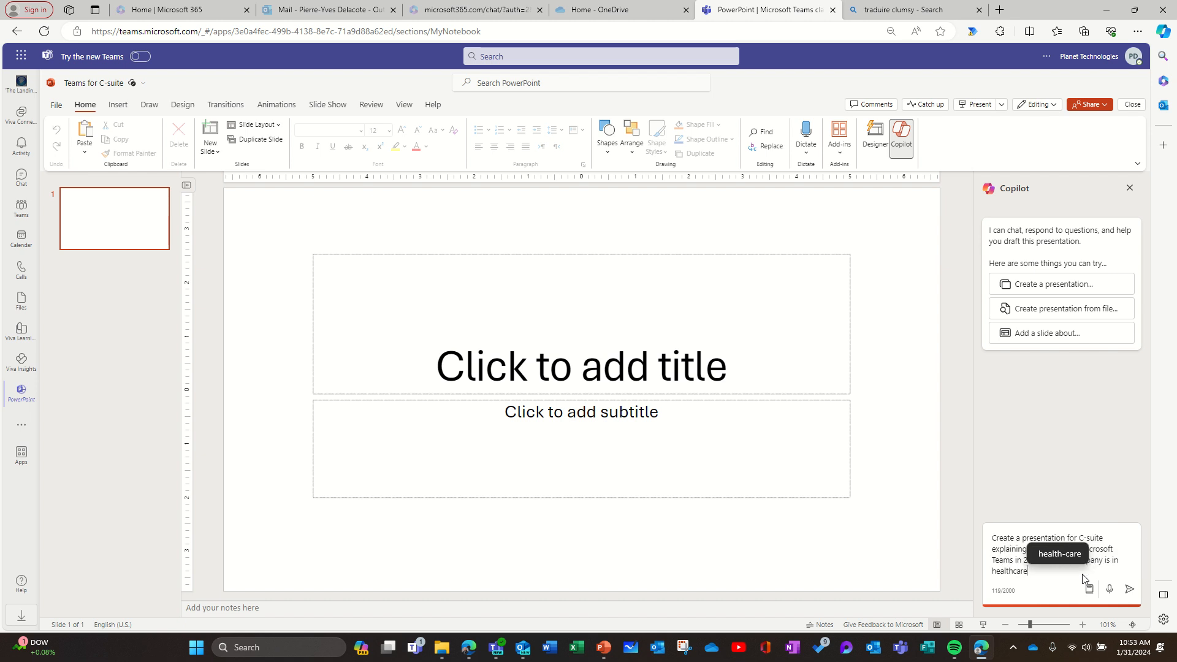
type(".")
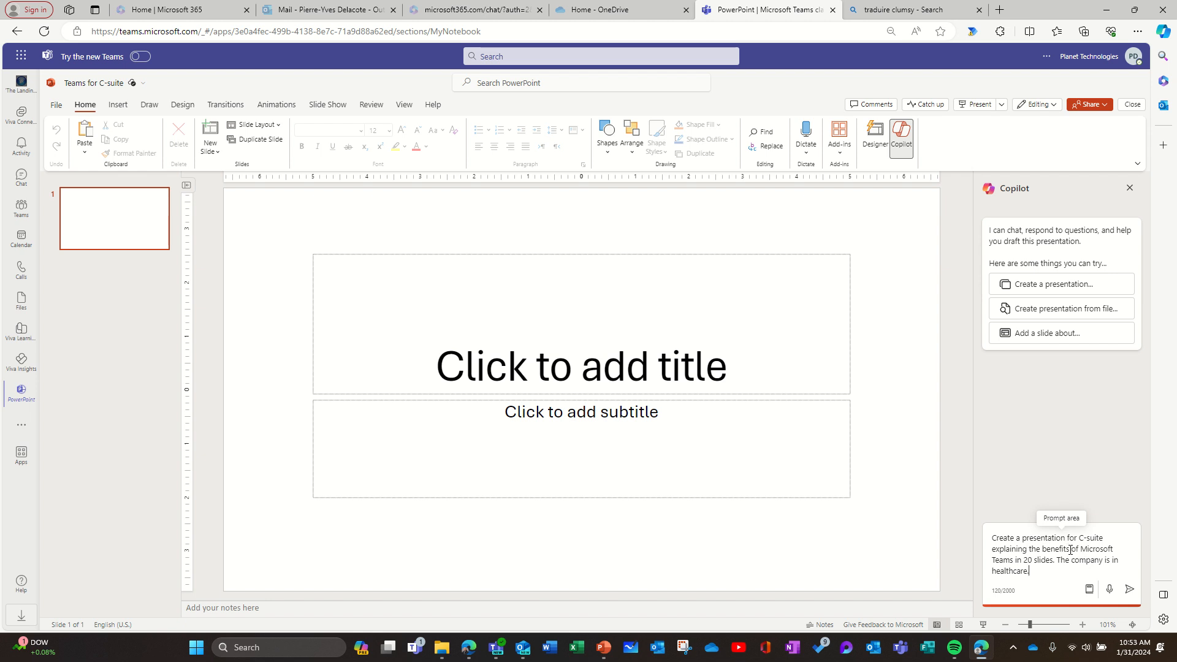
Step: Insert "for the business" after "benefits" in the Copilot prompt and submit it to generate the presentation
type("for the bu")
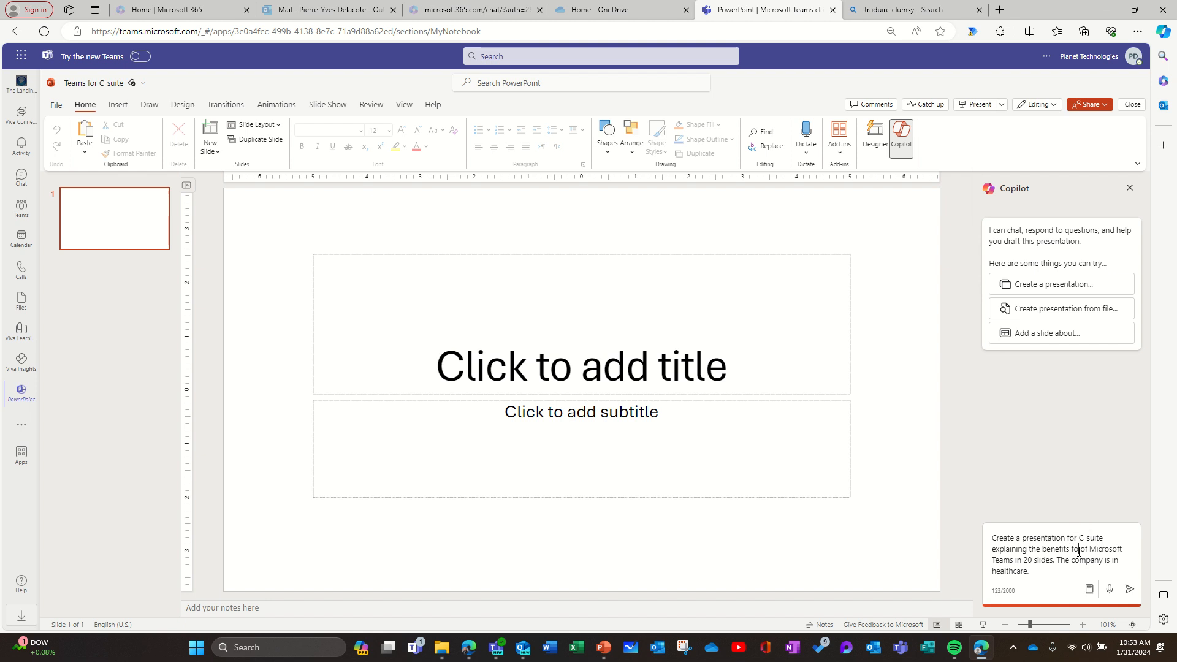
type("siness")
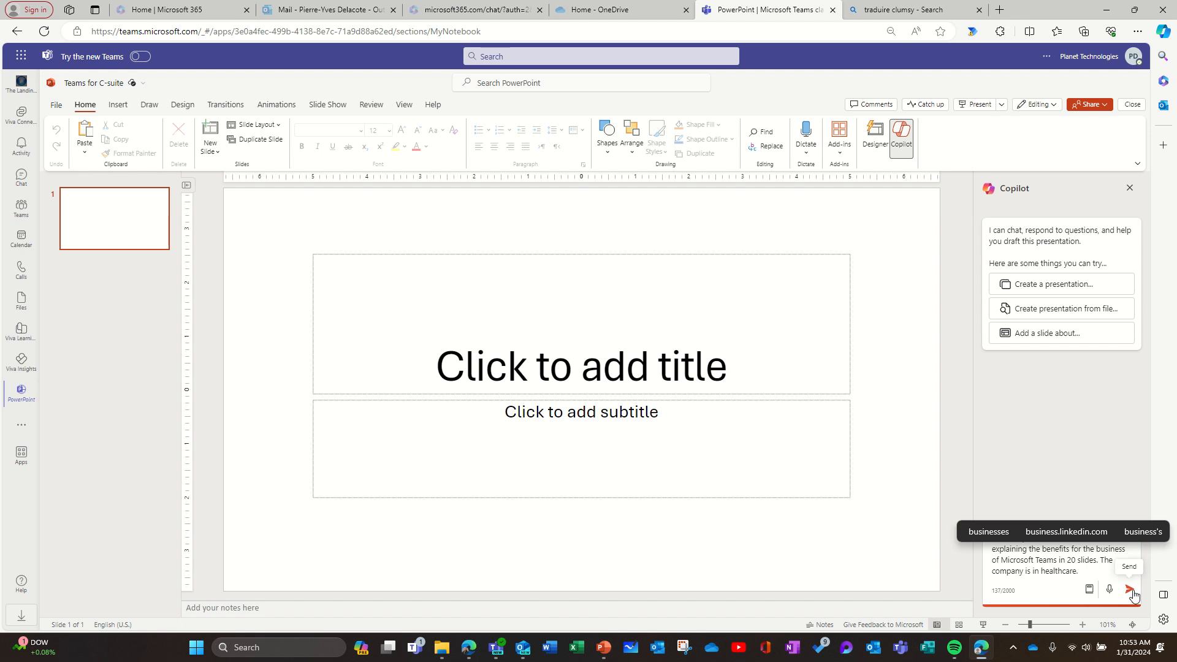
left_click(1085, 566)
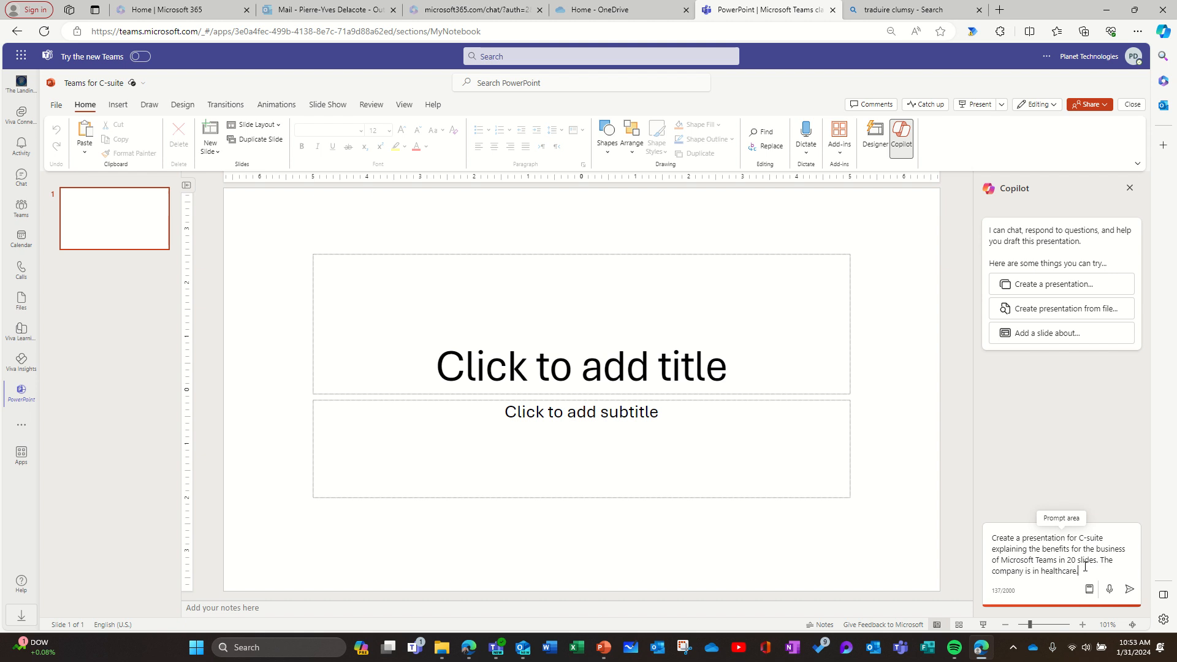
left_click(1130, 589)
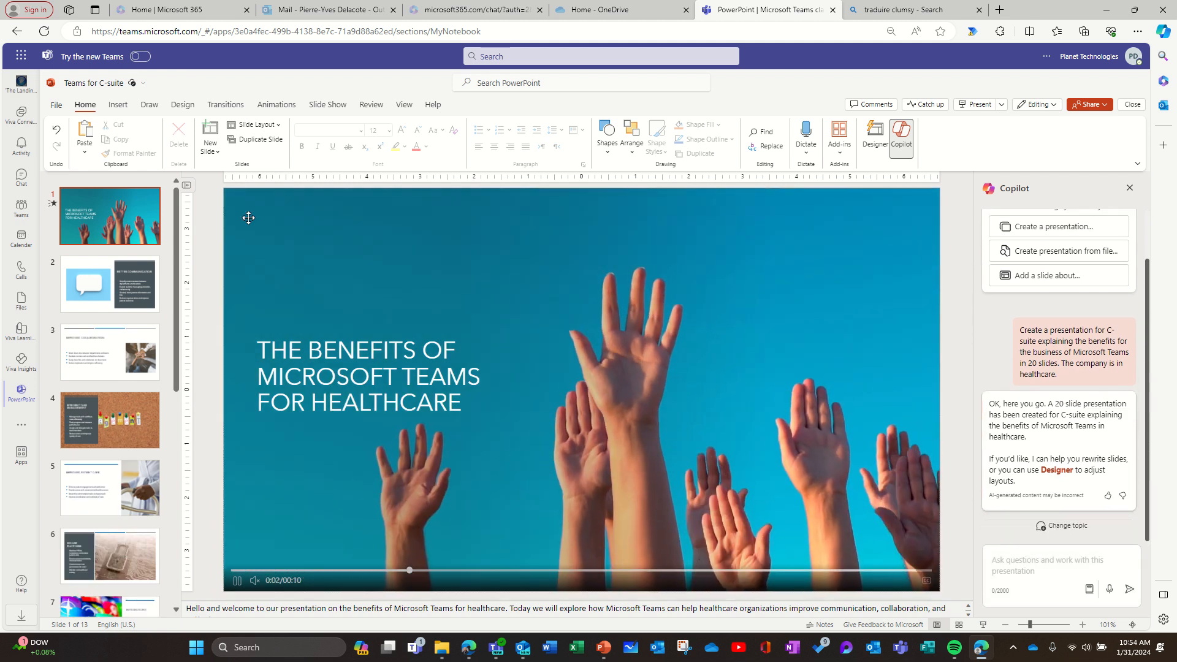
Step: Review the content and design of the generated slides one by one, from slide 2 through slide 7
left_click(130, 293)
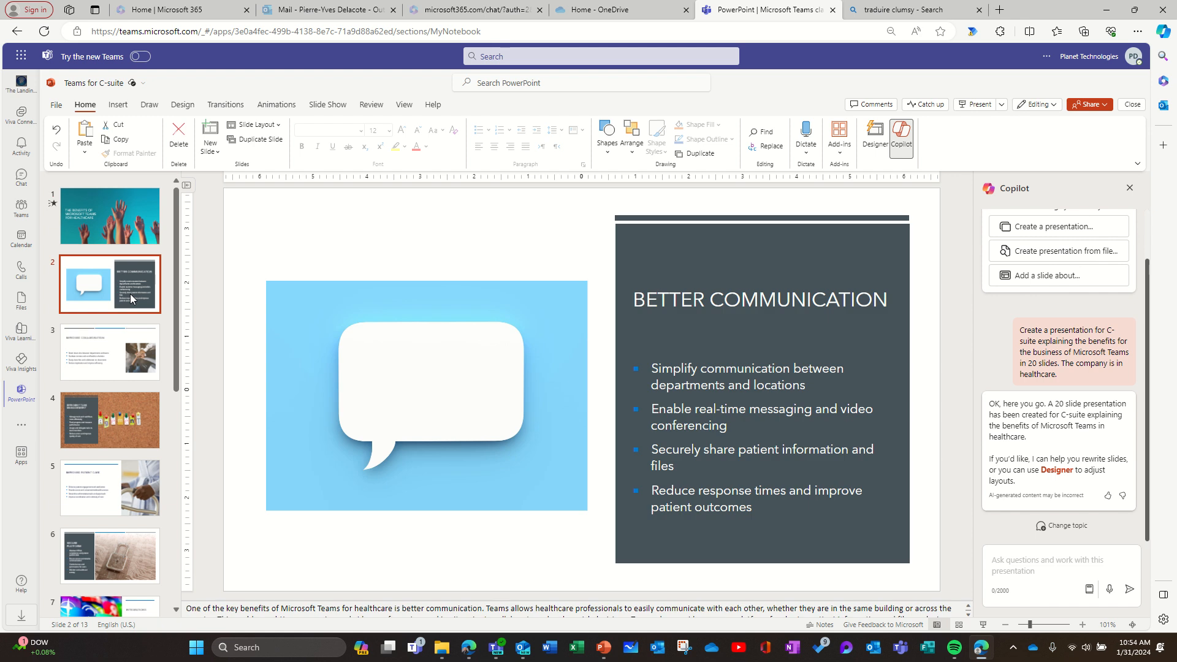
key("Down")
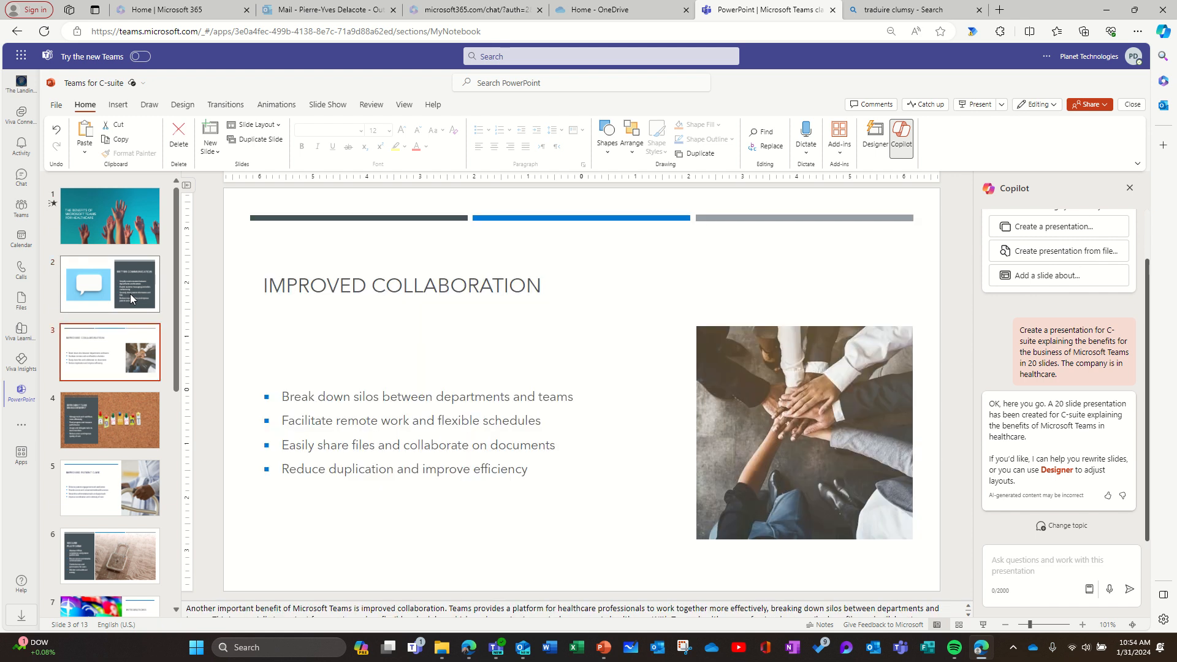
key("Down")
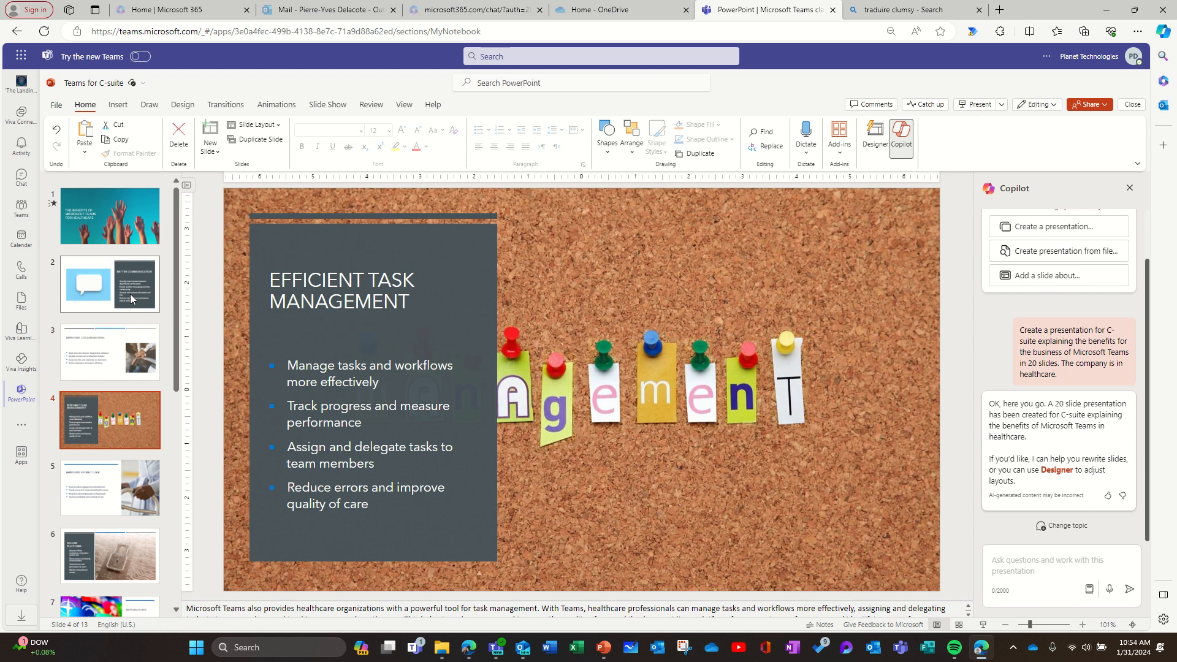
key("Down")
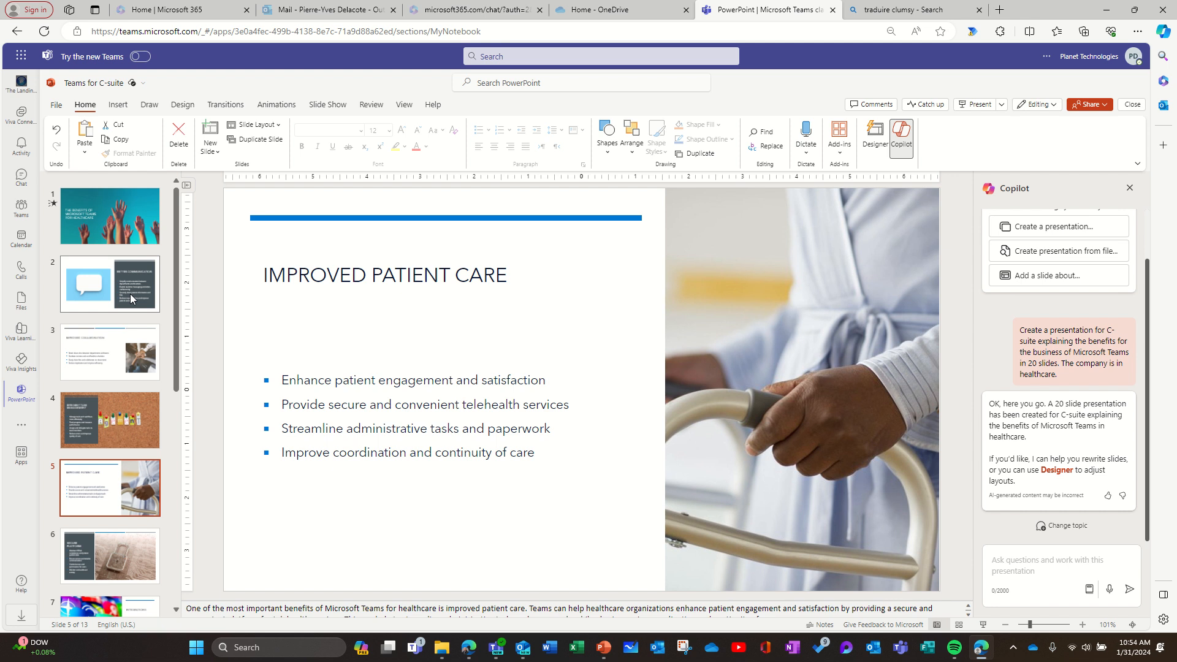
key("Down")
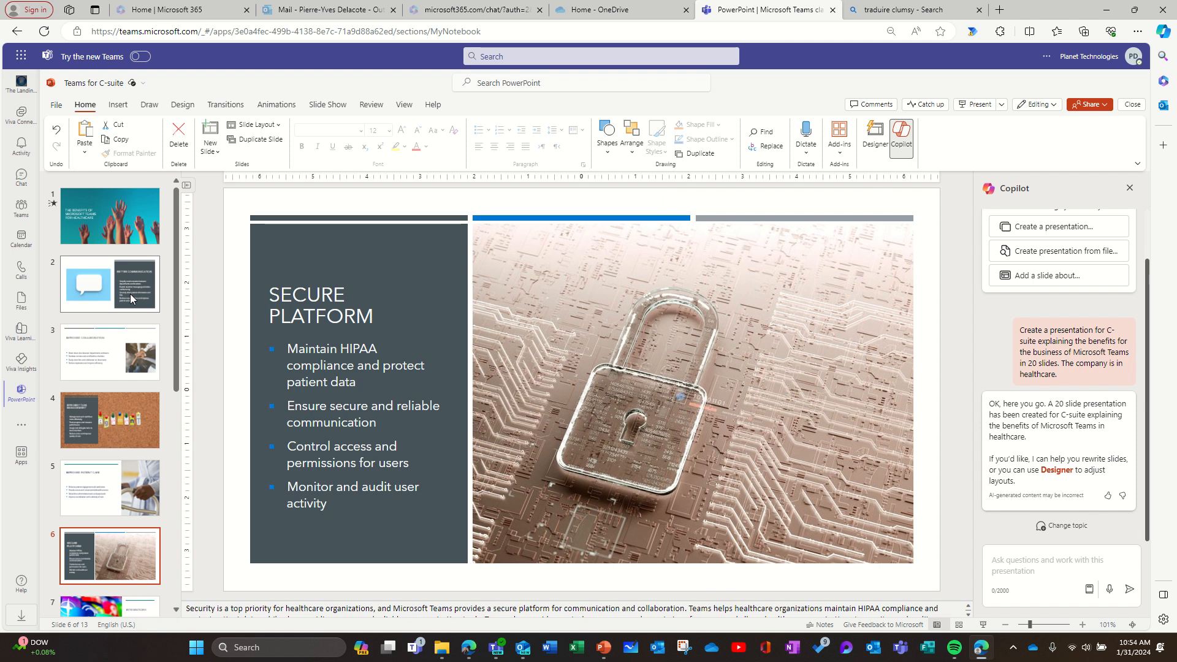
key("Down")
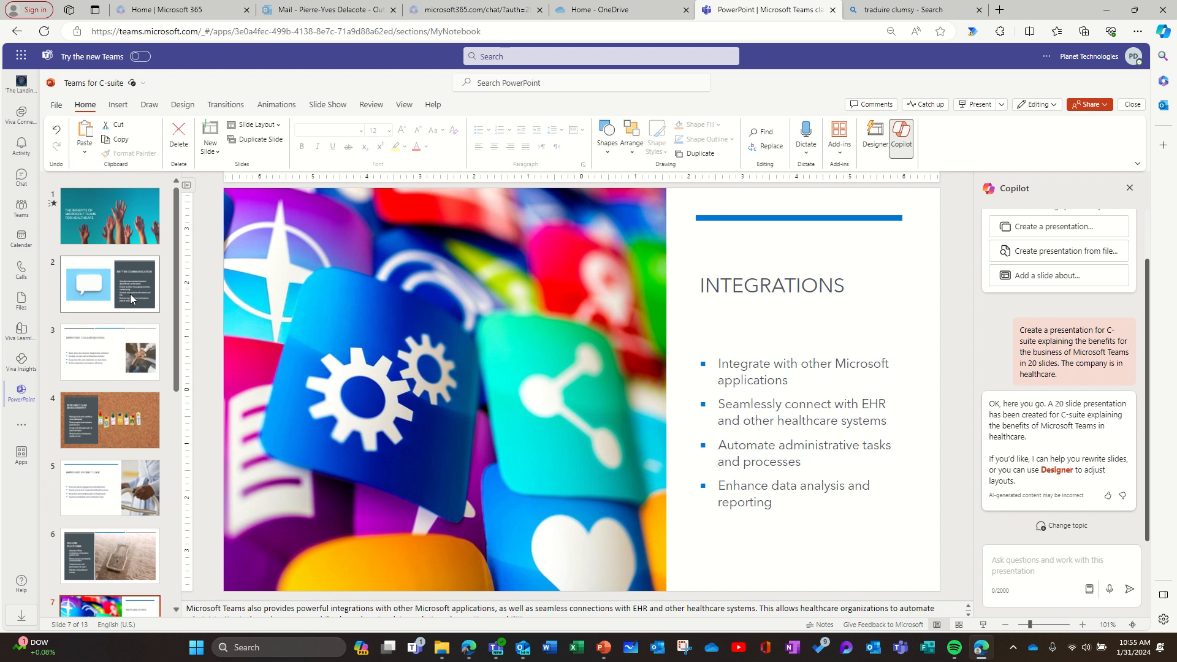
Step: Review the remaining generated slides one by one, from slide 8 through the closing slide 13, comparing the last two
key("Down")
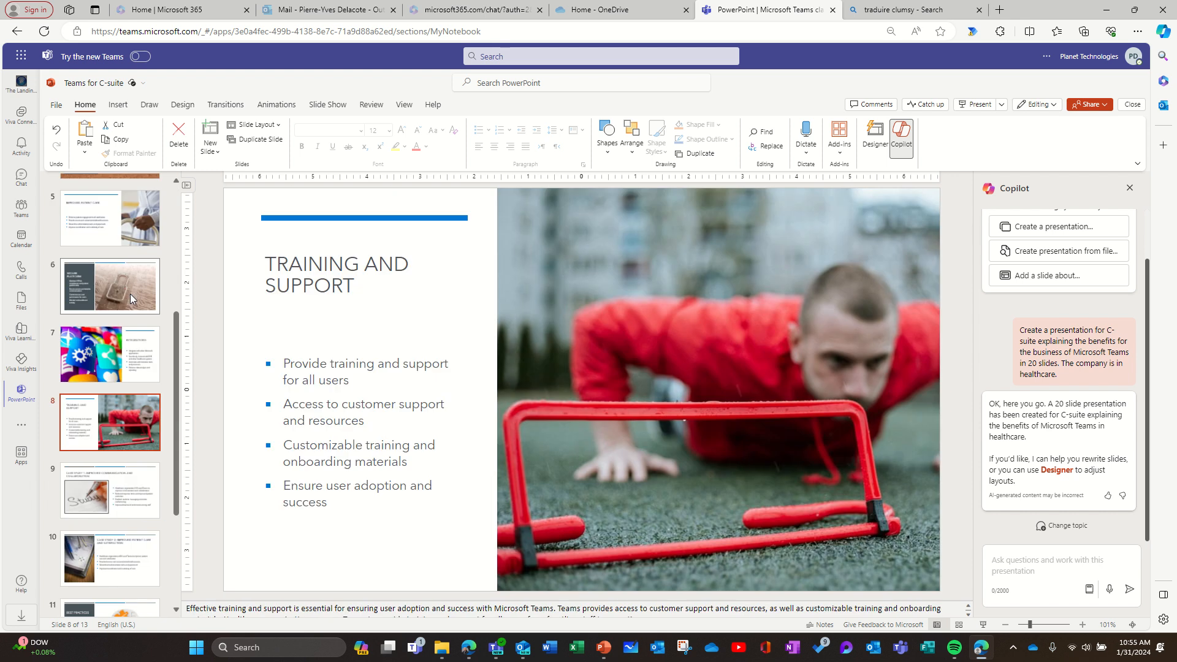
key("Down")
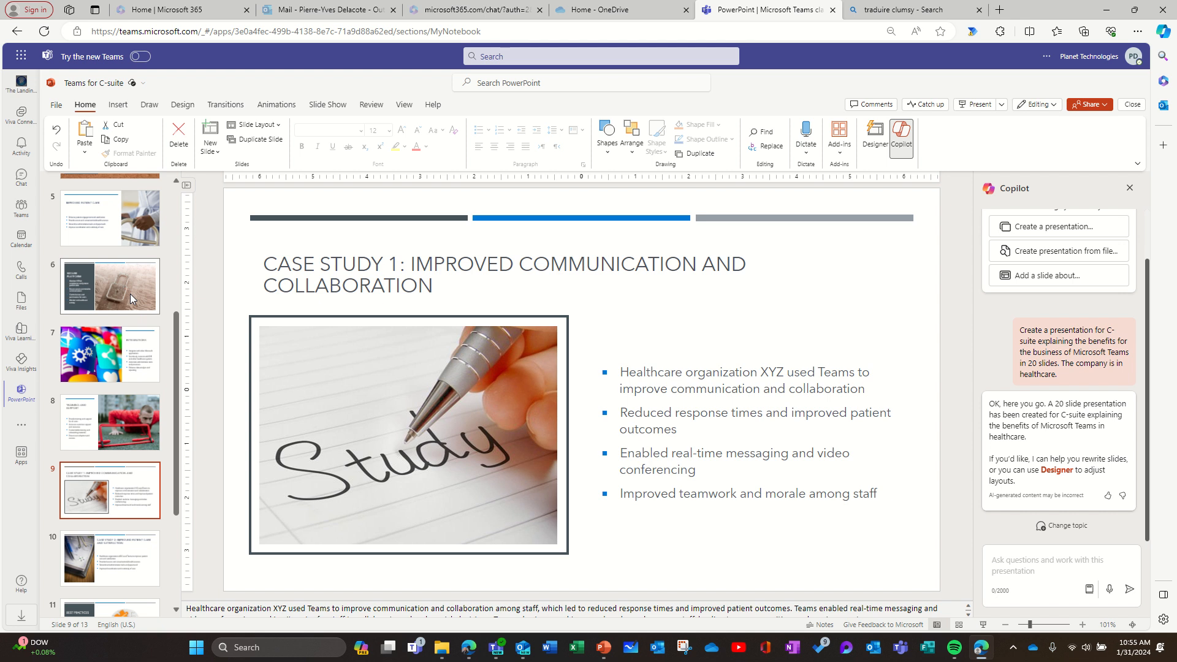
key("Down")
key("Down")
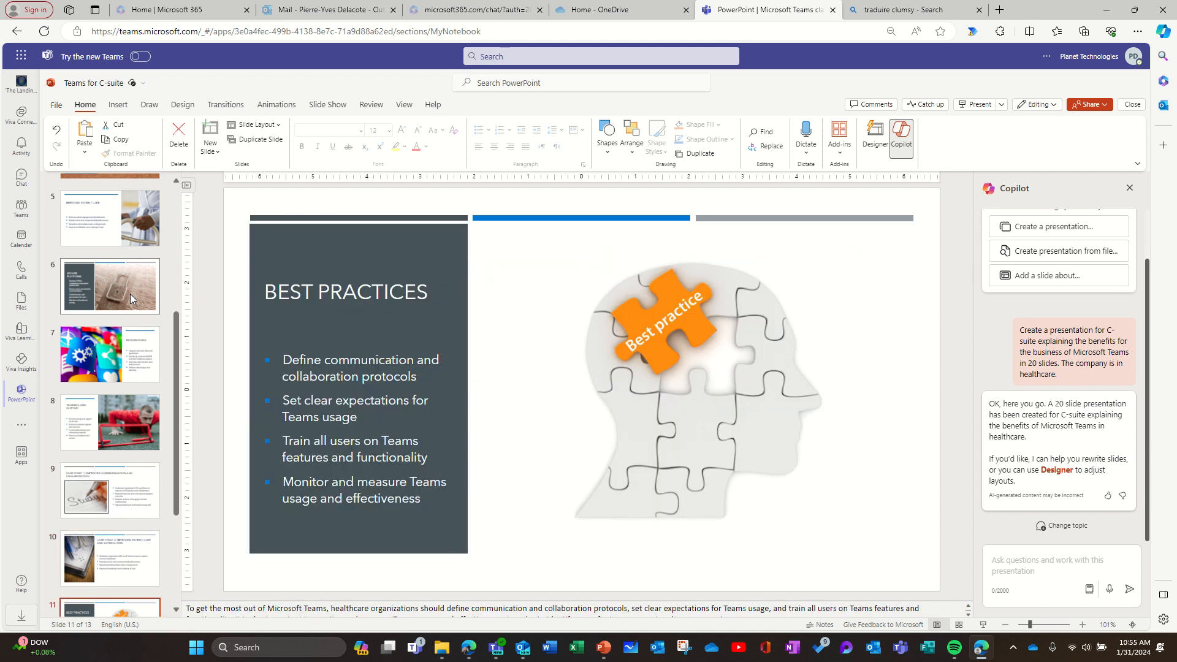
key("Down")
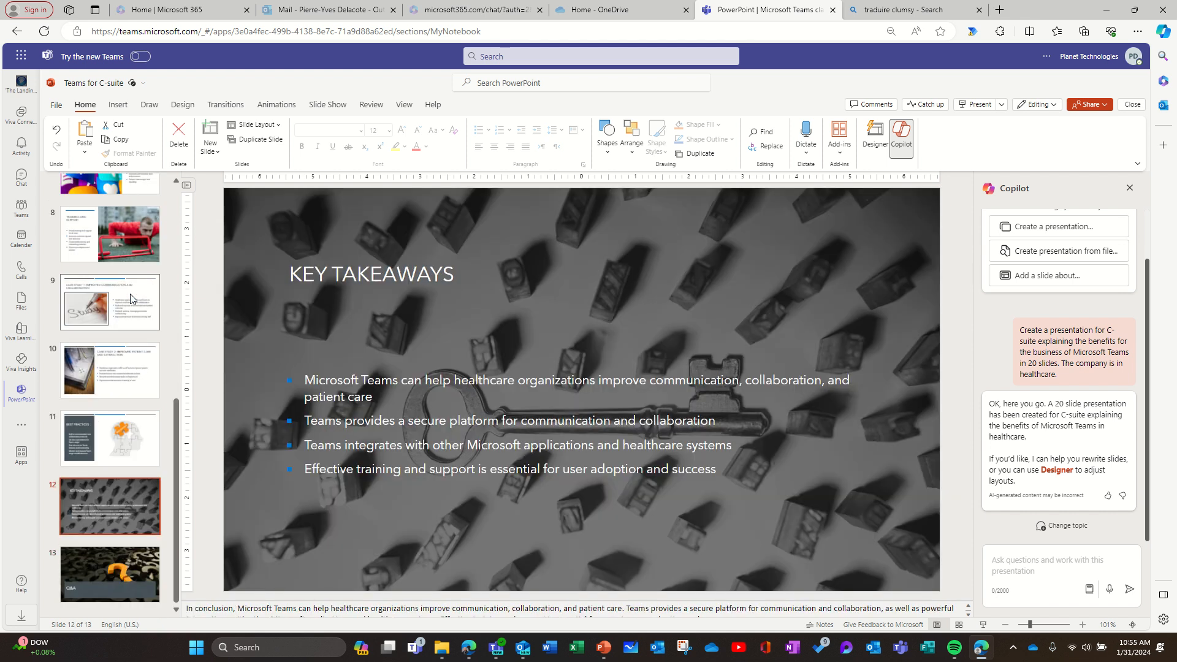
key("Down")
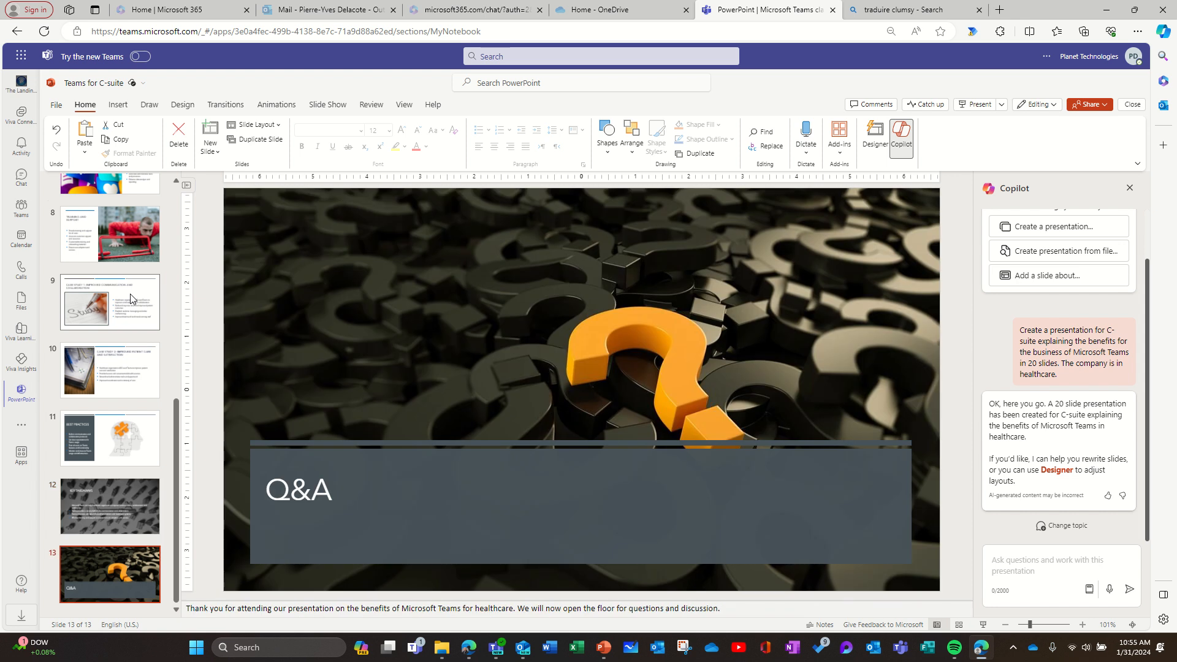
key("Up")
key("Down")
key("Up")
key("Down")
key("Up")
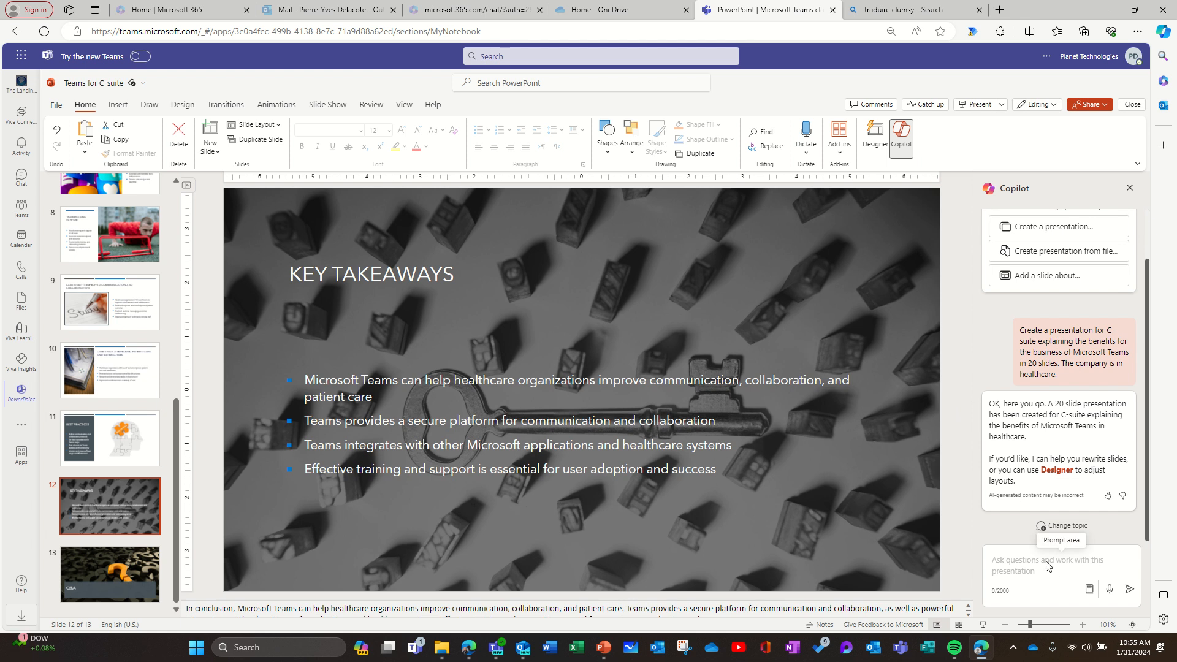
Step: Reuse the earlier presentation request as a new Copilot prompt, return to slide 1, and set the prompt's requested slide count to 5
left_click(1008, 570)
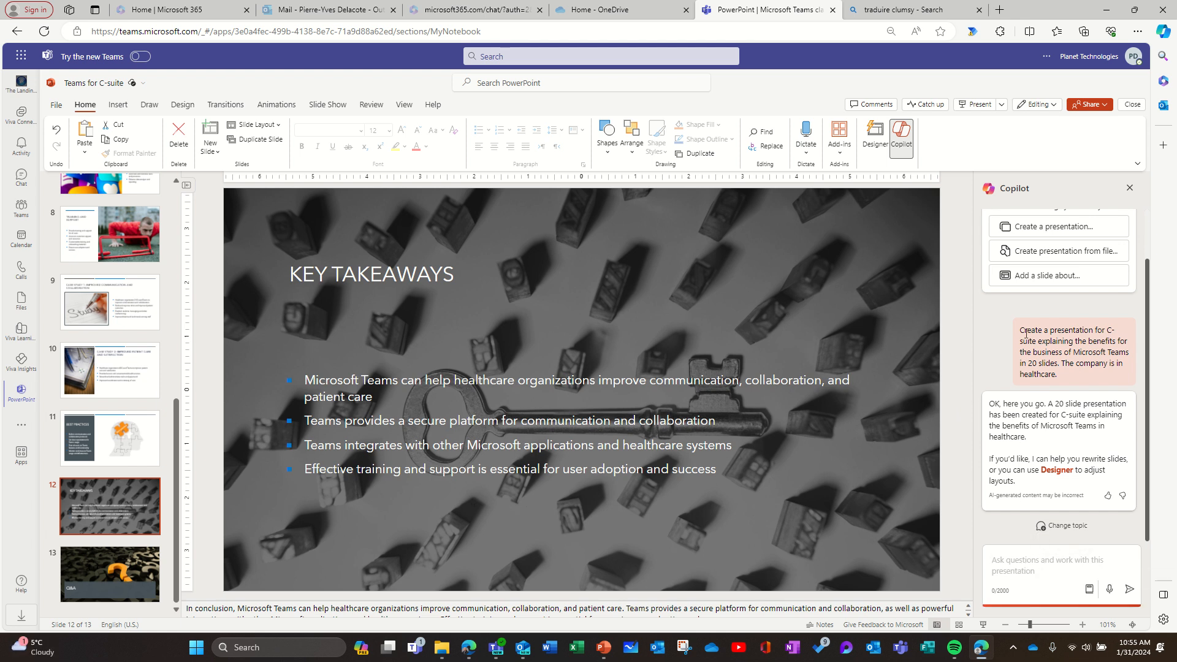
left_click_drag(1023, 329, 1064, 381)
key("ctrl+c")
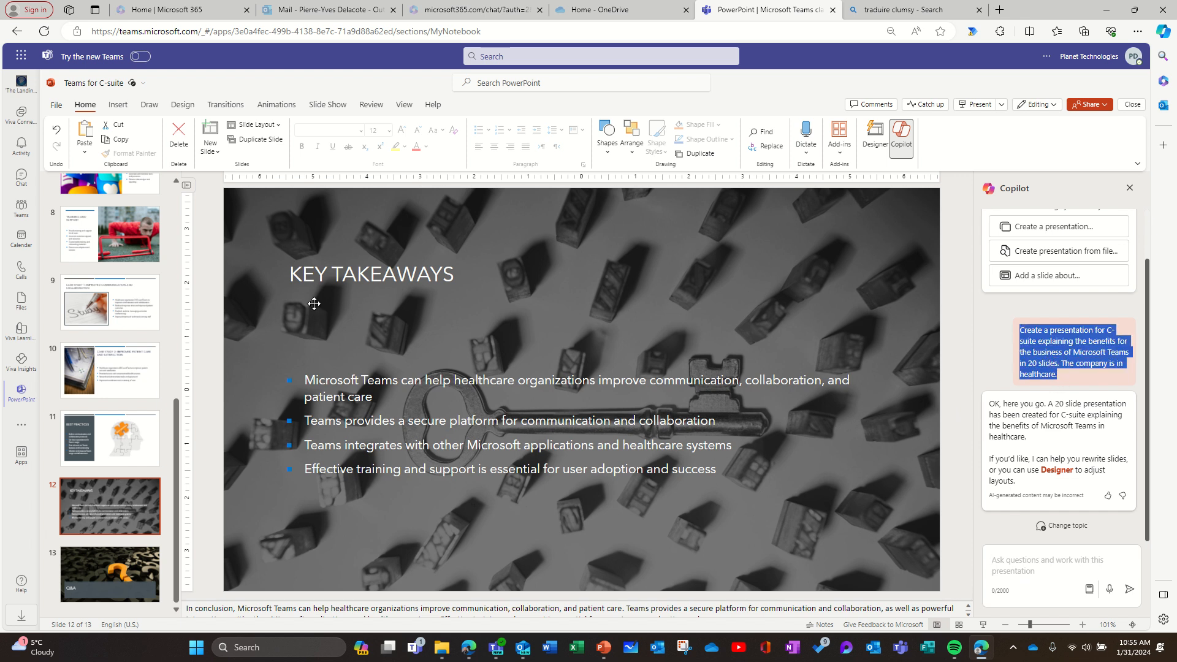
scroll(82, 269, "up", 7)
left_click(103, 218)
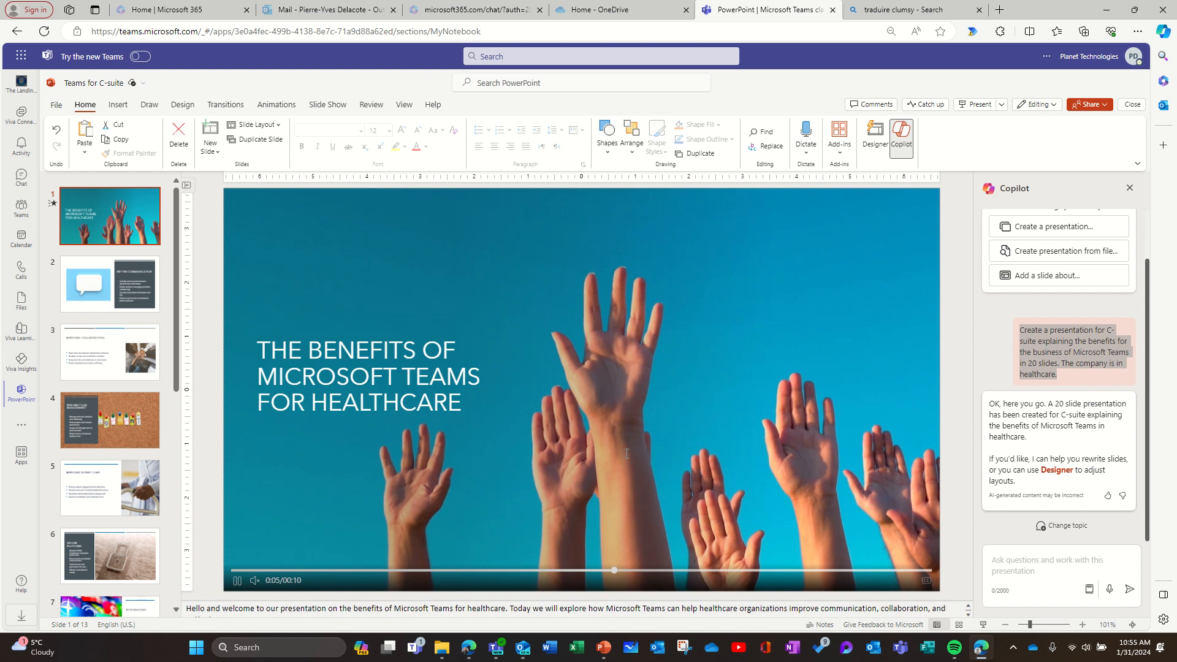
left_click(1014, 565)
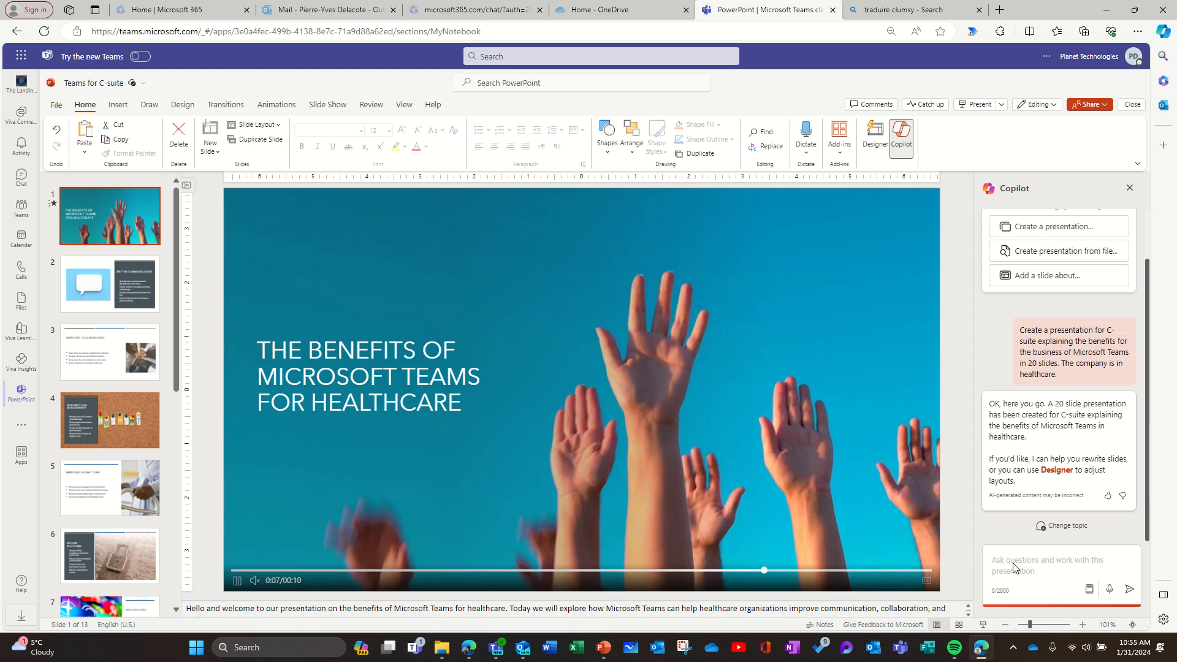
key("ctrl+v")
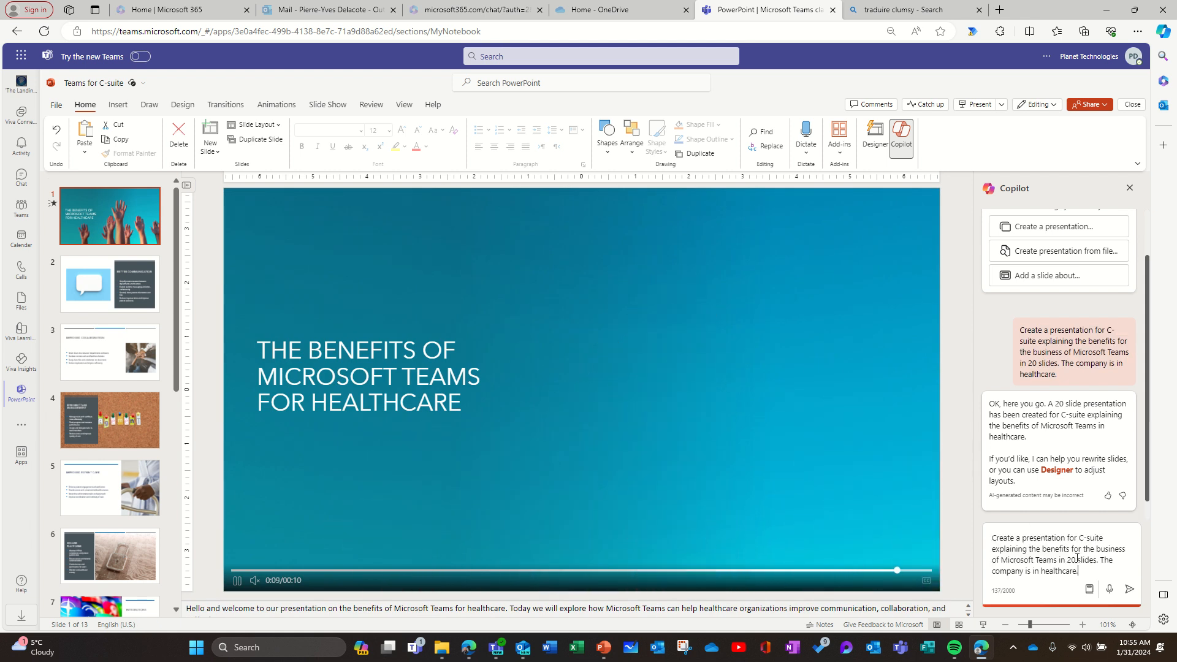
double_click(1071, 560)
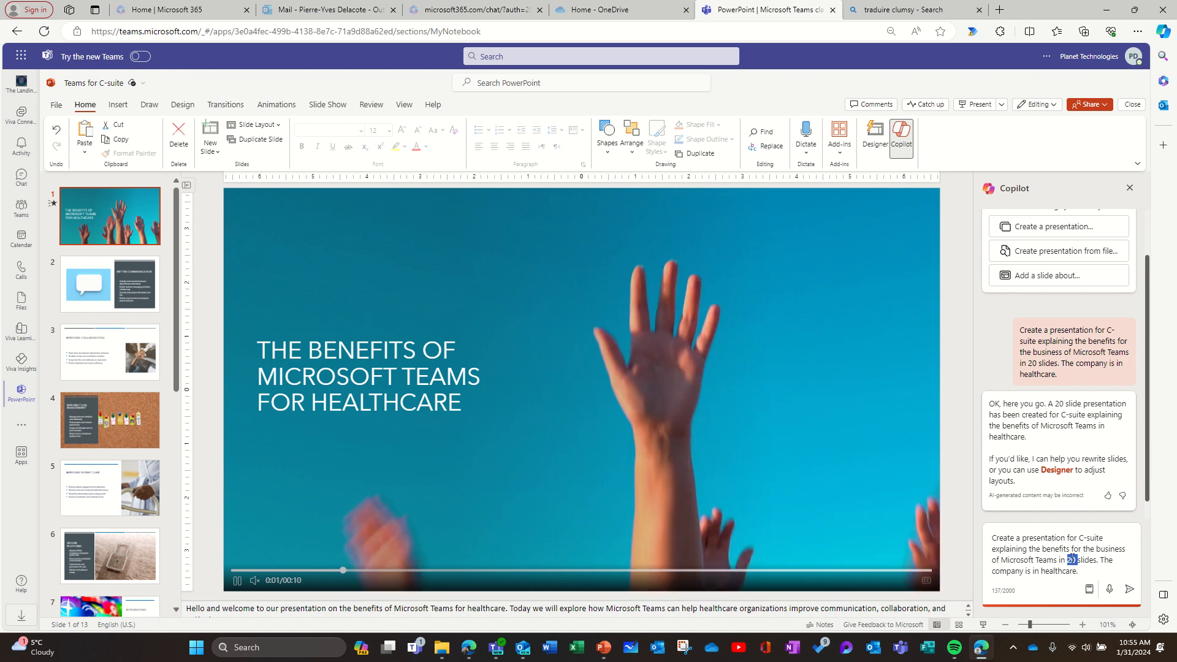
type("5")
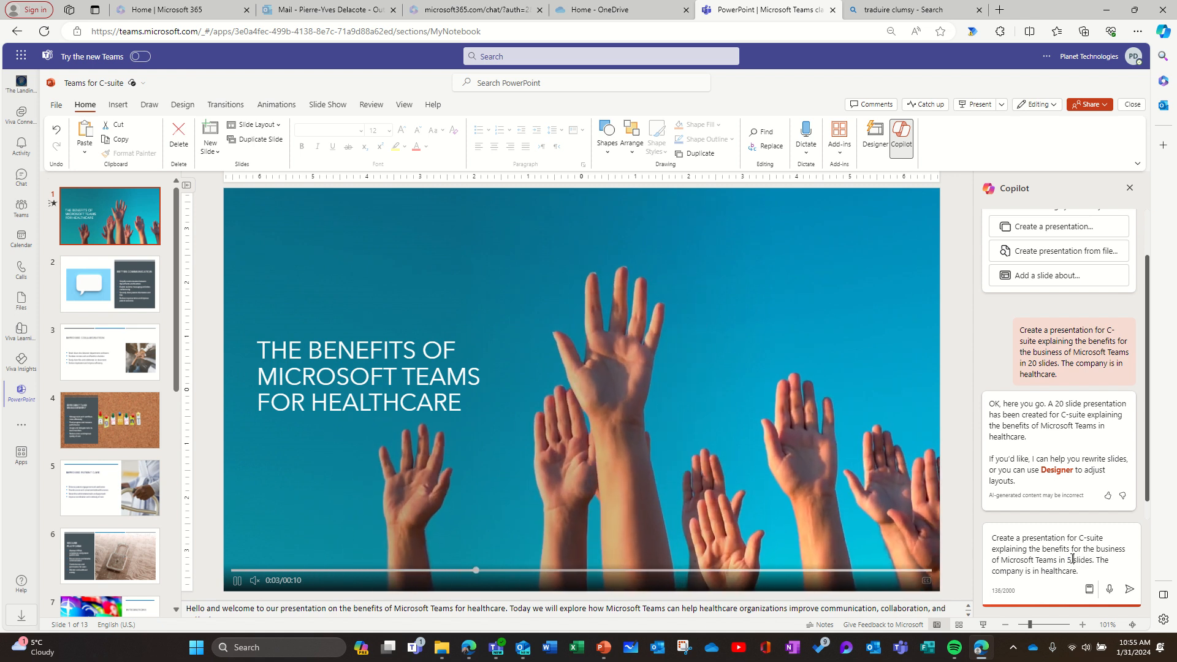